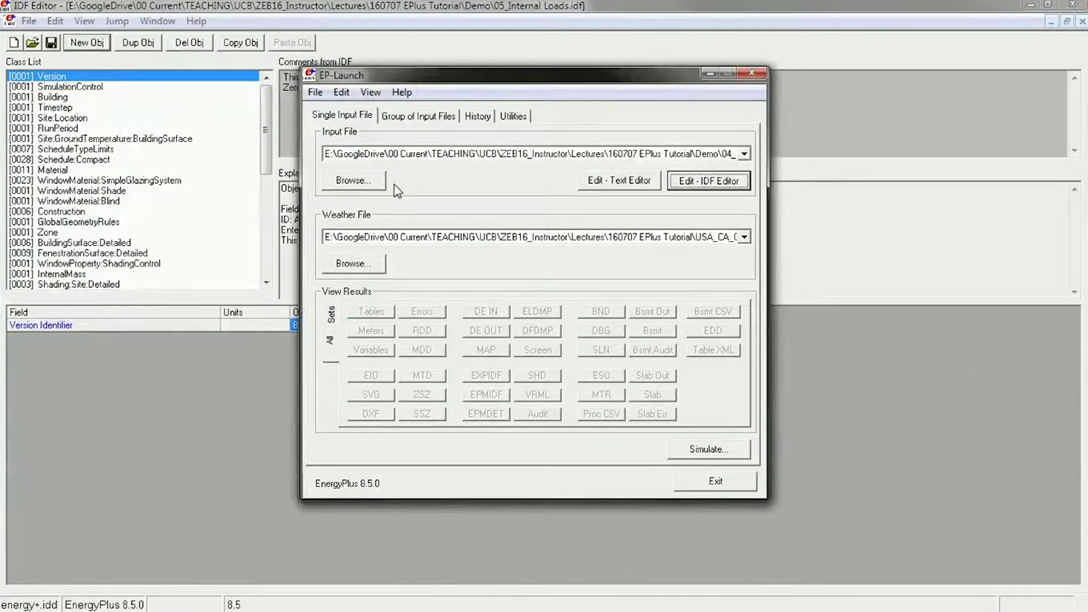
Choose 05_Internal Loads.idf from the Demo folder as EP-Launch's input file
click(356, 180)
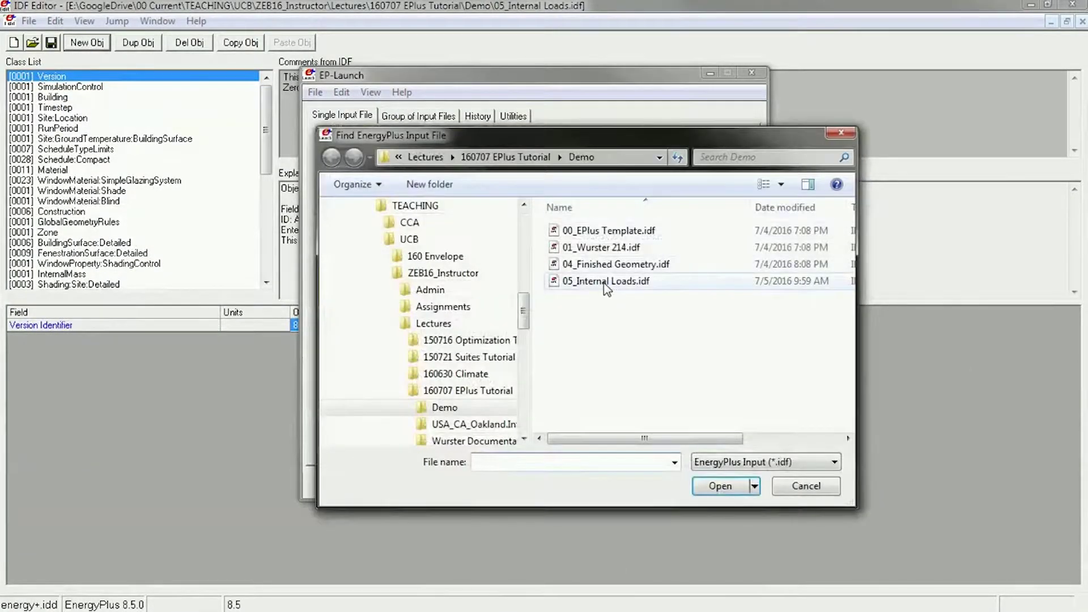
click(614, 282)
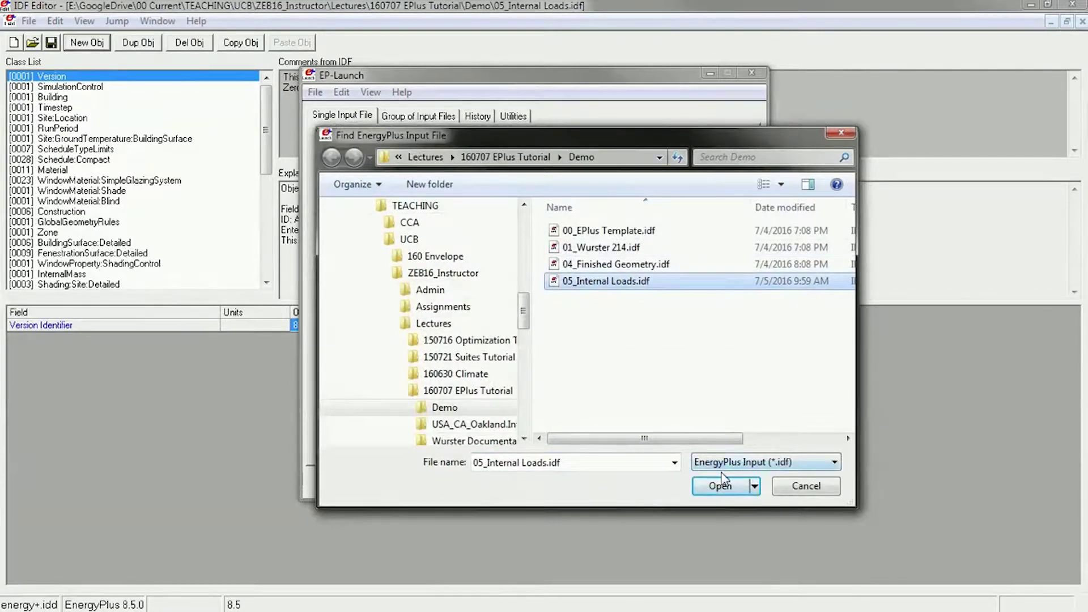
click(723, 486)
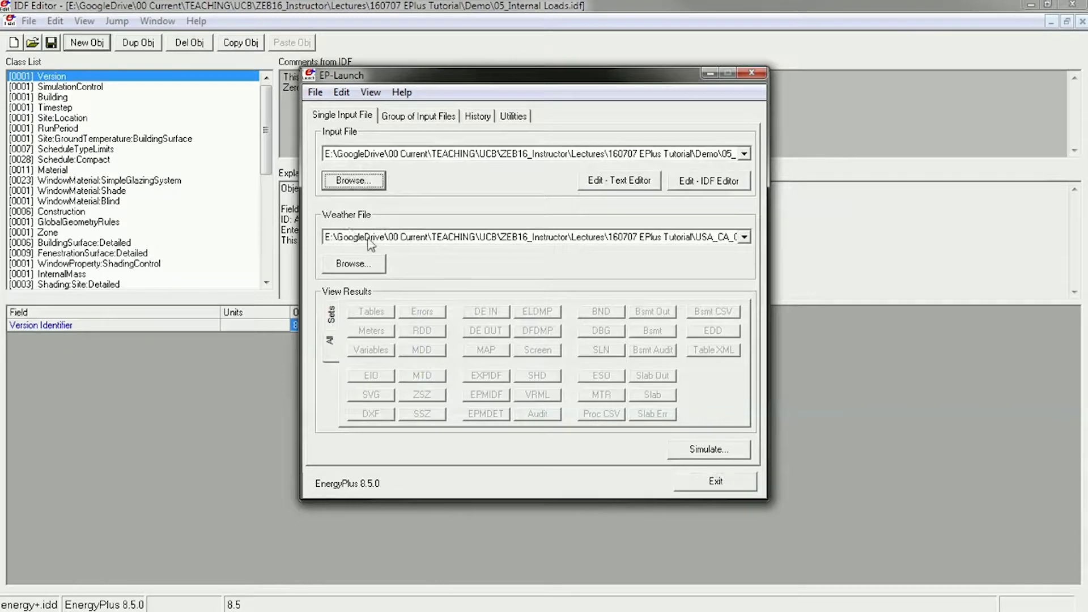
Select the USA_CA_Oakland.Intl.AP.724930_TMY3.epw weather file and run the simulation
click(358, 272)
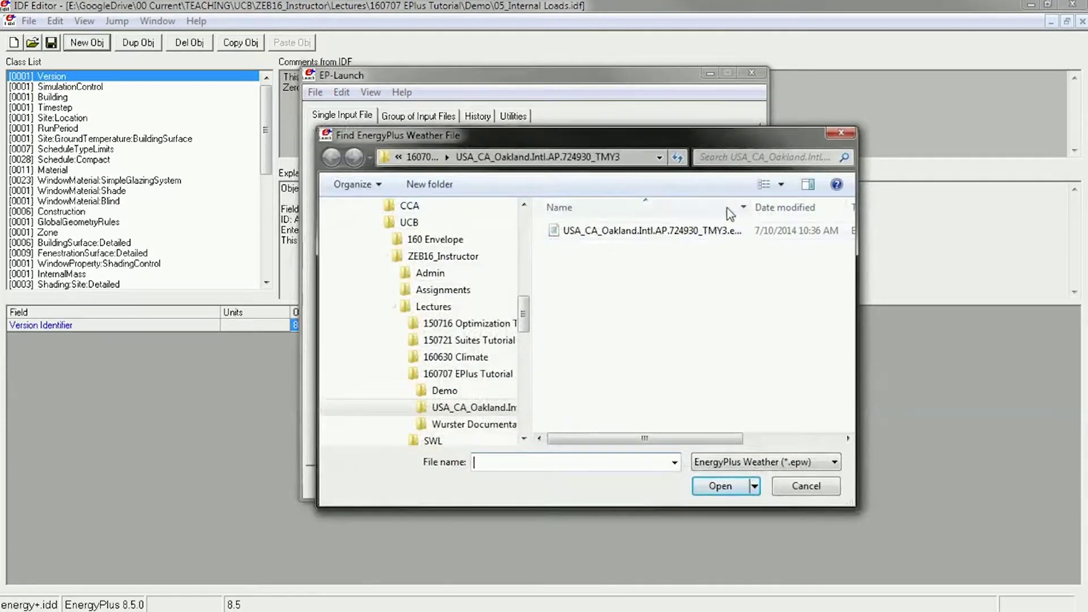
click(637, 233)
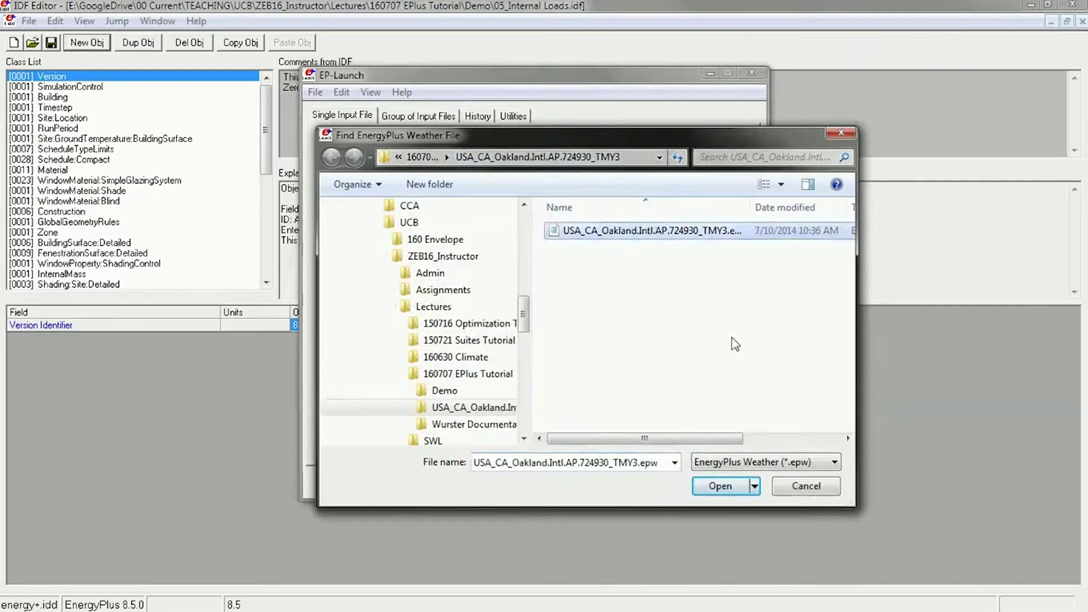
click(726, 487)
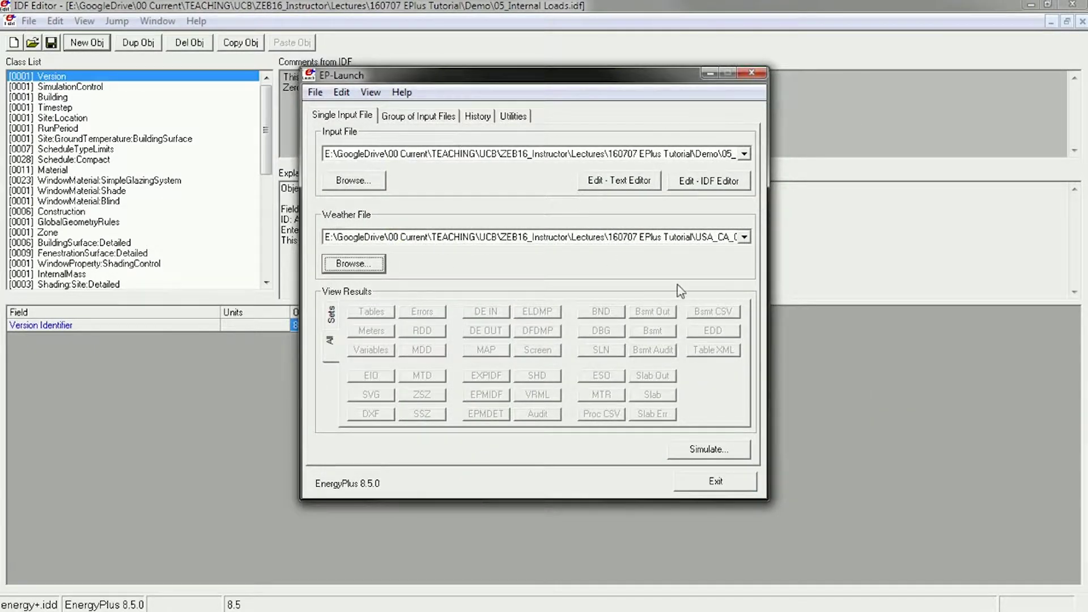
click(725, 454)
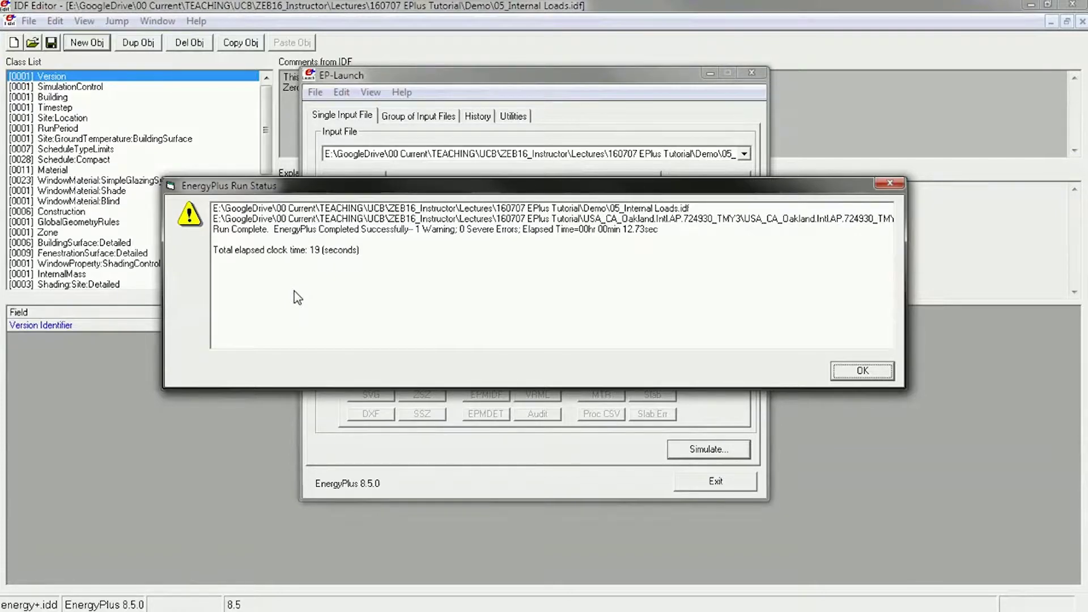
Review the run status file paths, completion summary and elapsed time, then close the report
mouse_move(340, 191)
mouse_down()
mouse_move(333, 201)
mouse_move(335, 174)
mouse_up()
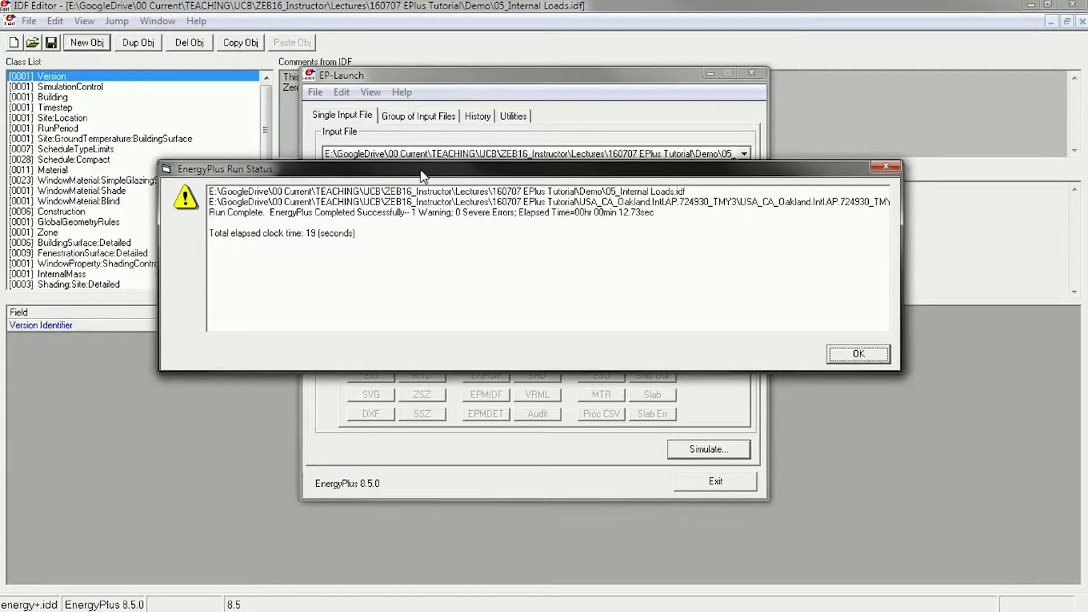
click(224, 194)
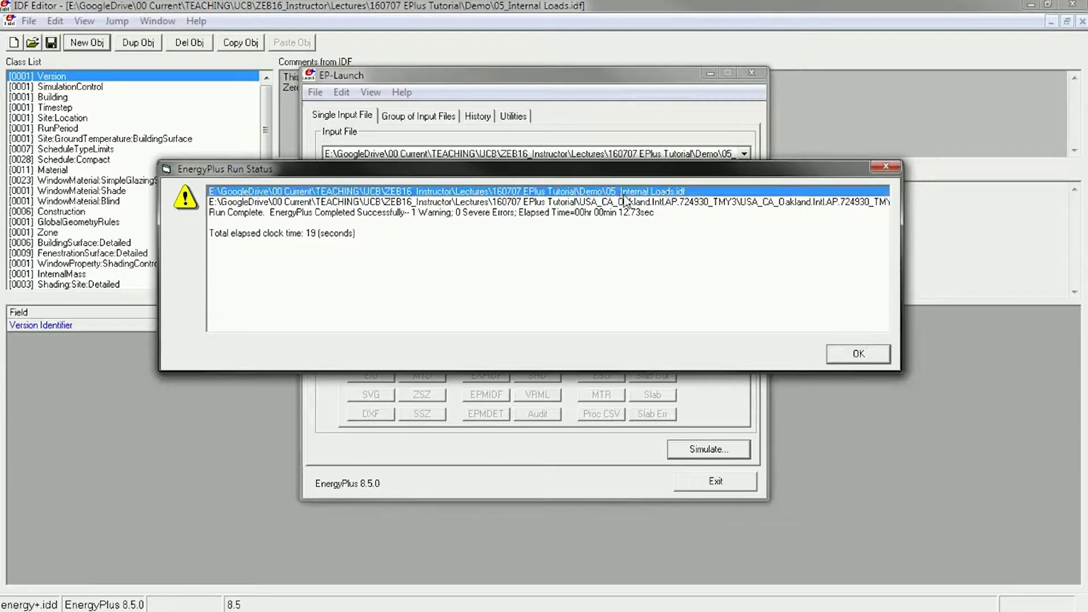
click(240, 203)
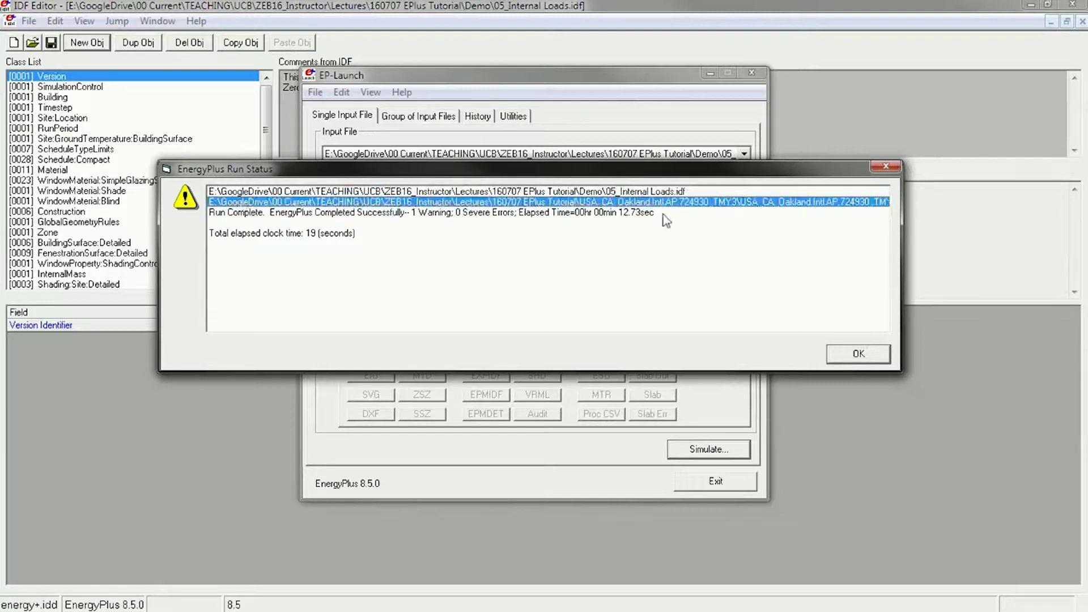
click(236, 214)
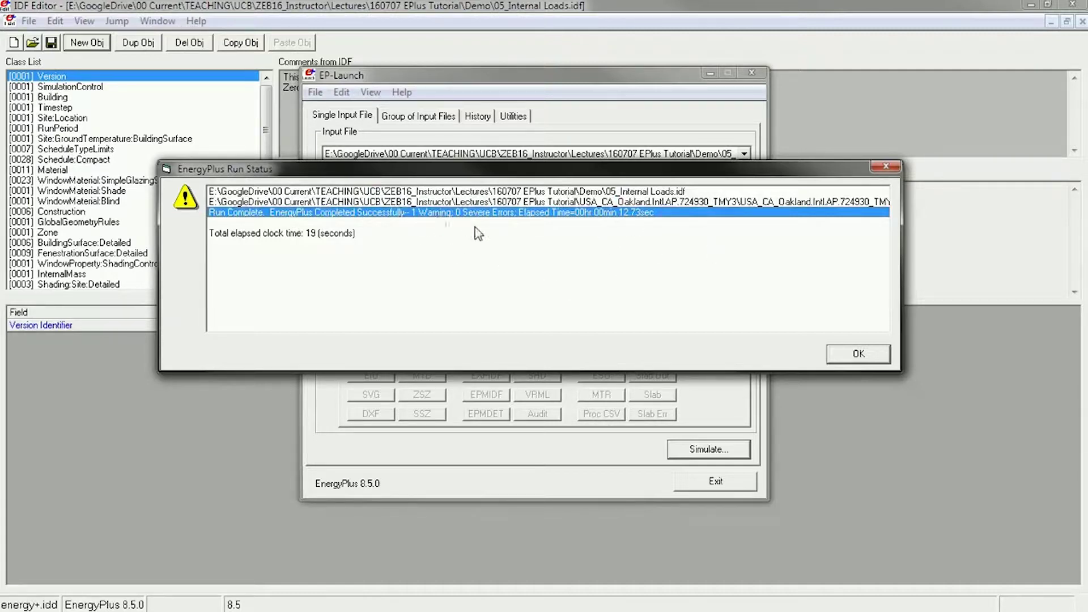
click(415, 234)
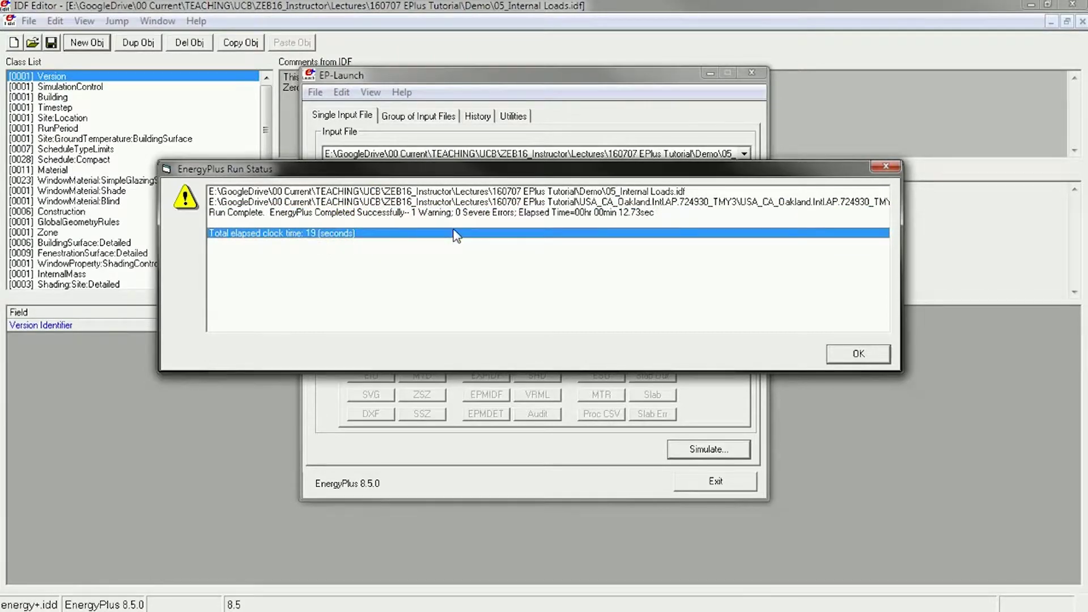
click(471, 222)
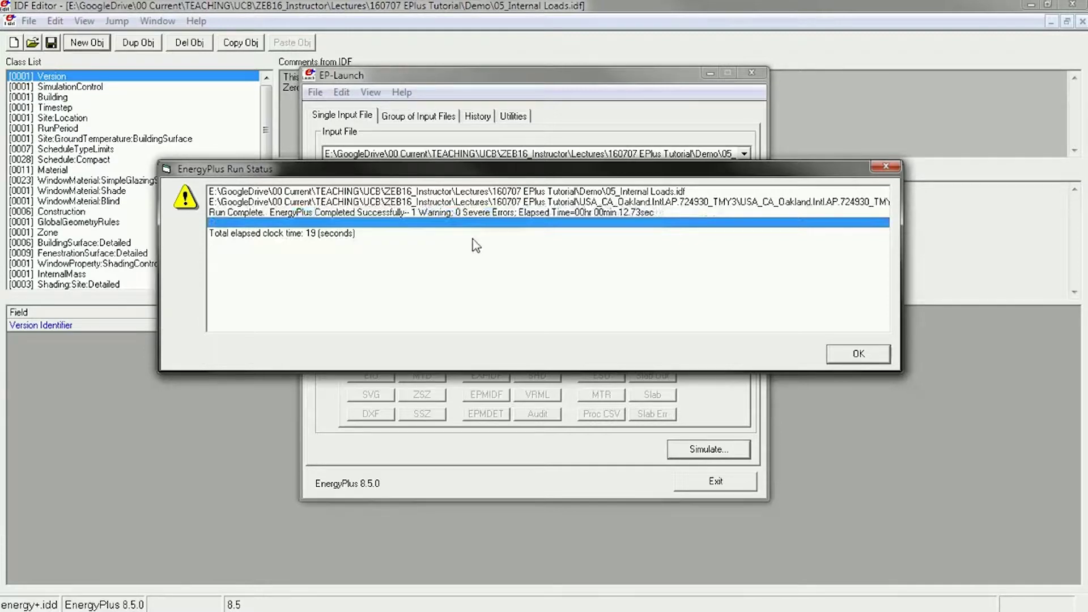
click(436, 214)
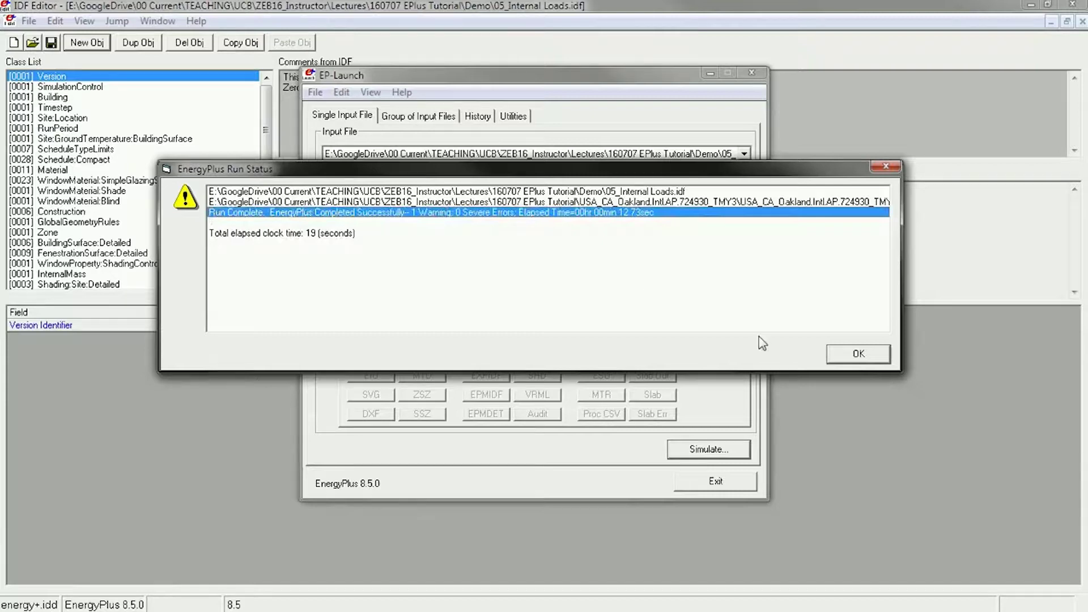
click(861, 355)
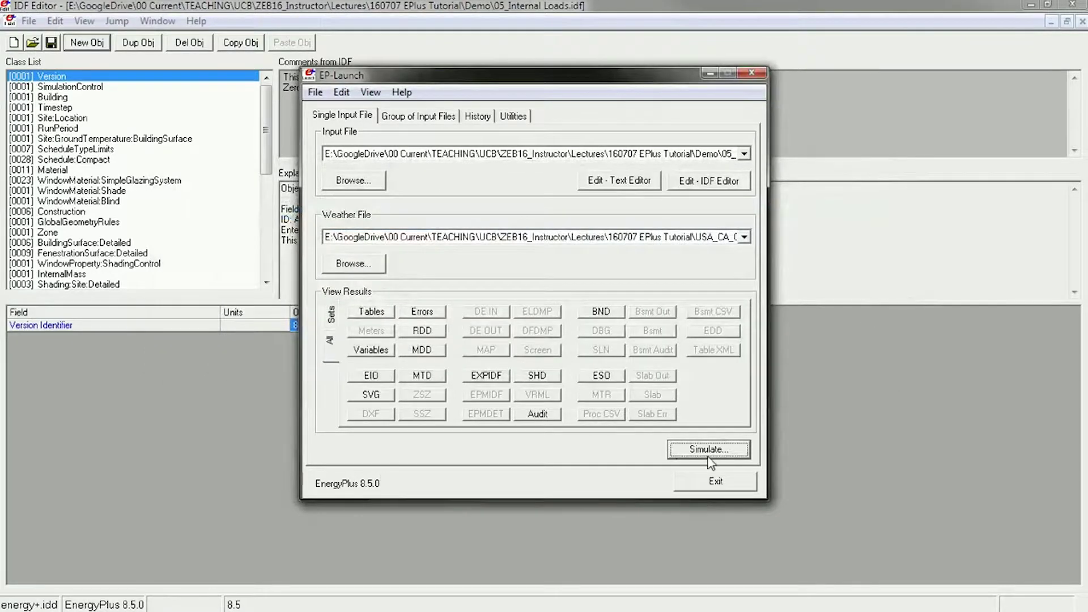
drag(592, 81, 593, 85)
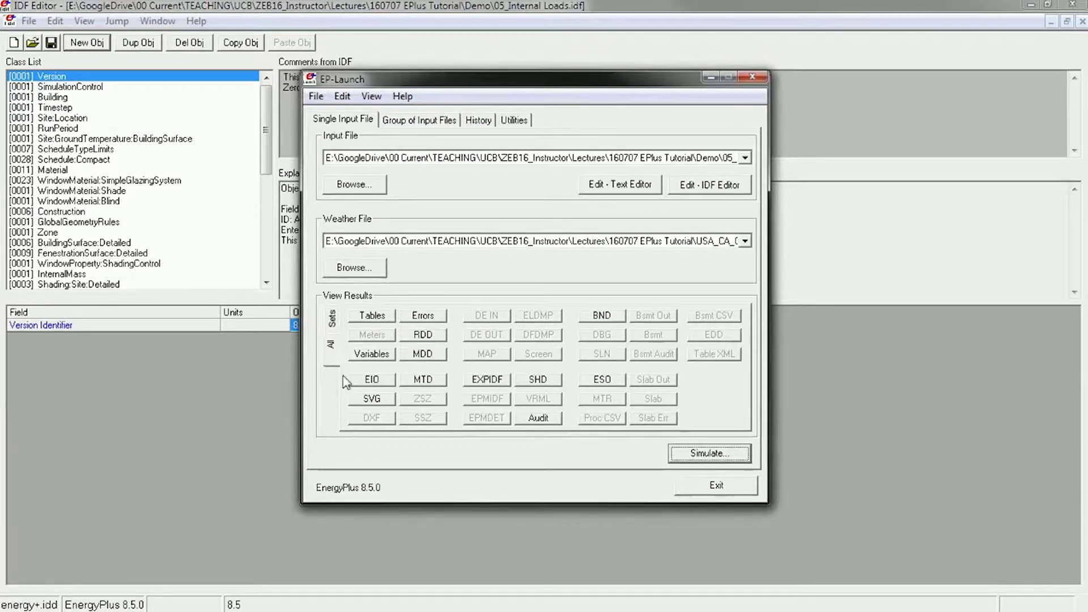
click(332, 320)
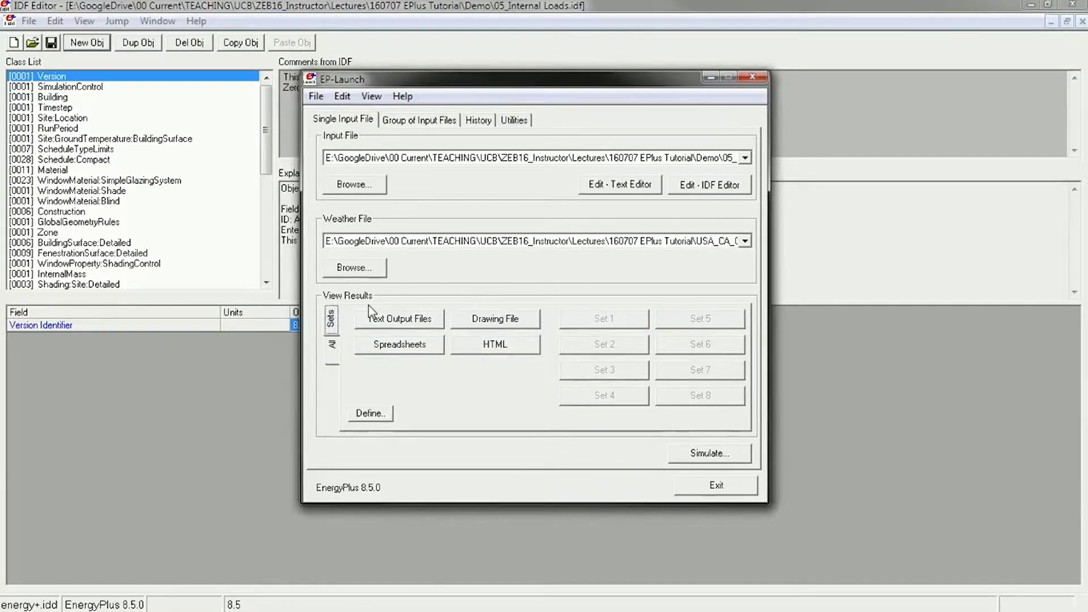
click(331, 348)
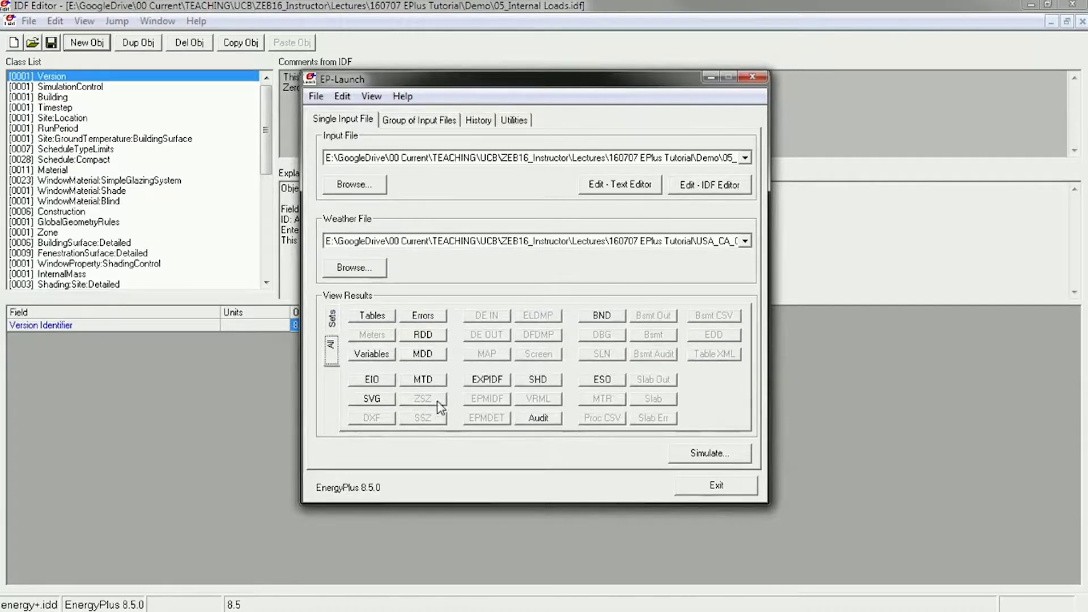
Open 05_Internal Loads.err in TextPad and widen its window on both sides
click(422, 315)
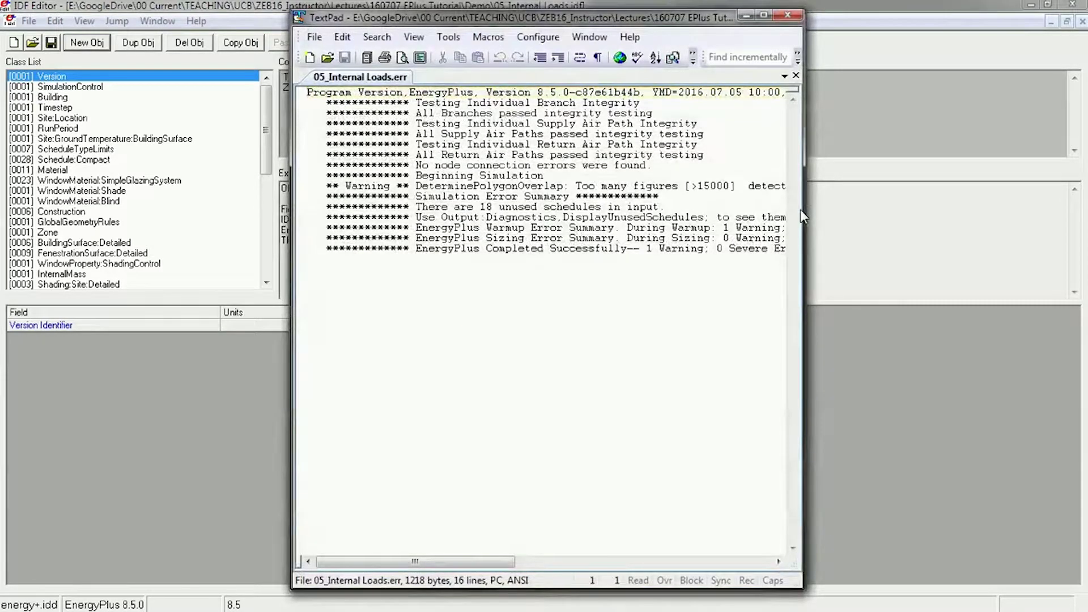
drag(803, 210, 1058, 215)
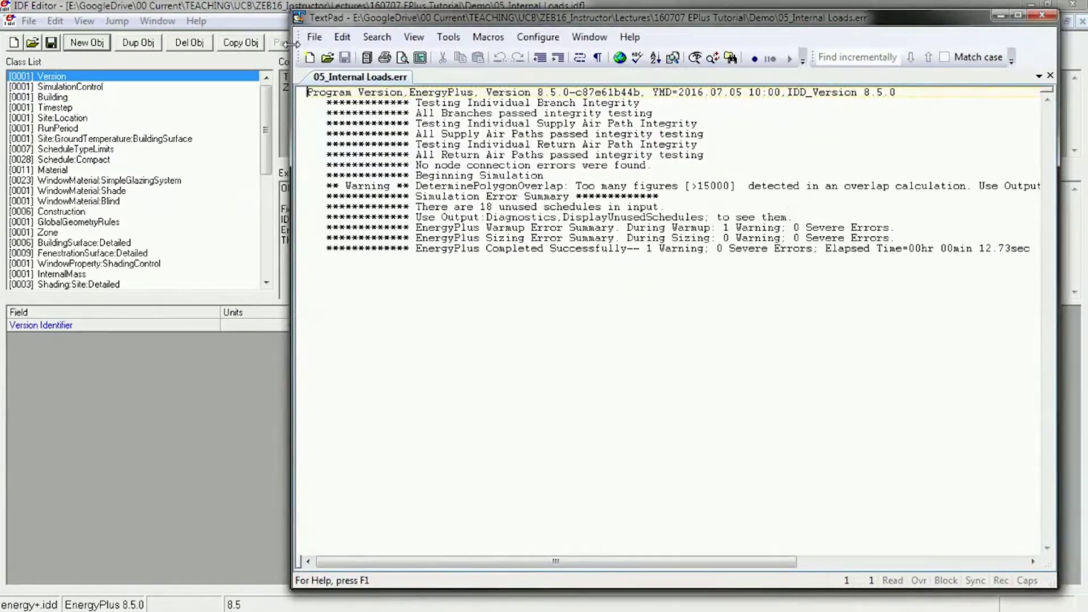
drag(292, 45, 71, 47)
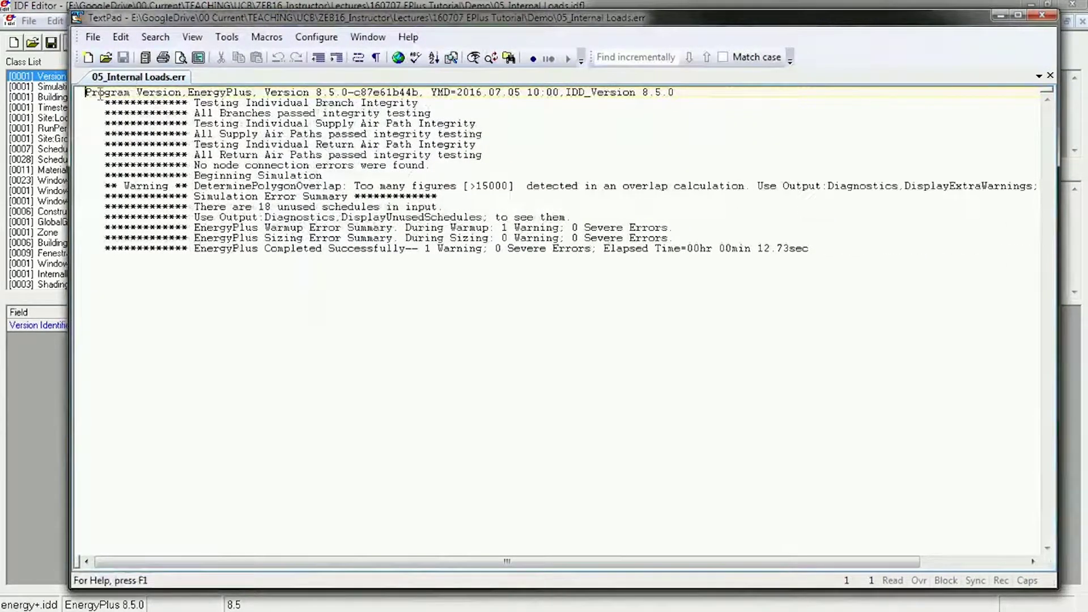
Highlight the version, Supply Air Paths, Beginning Simulation and Warning lines while reading
drag(85, 93, 158, 93)
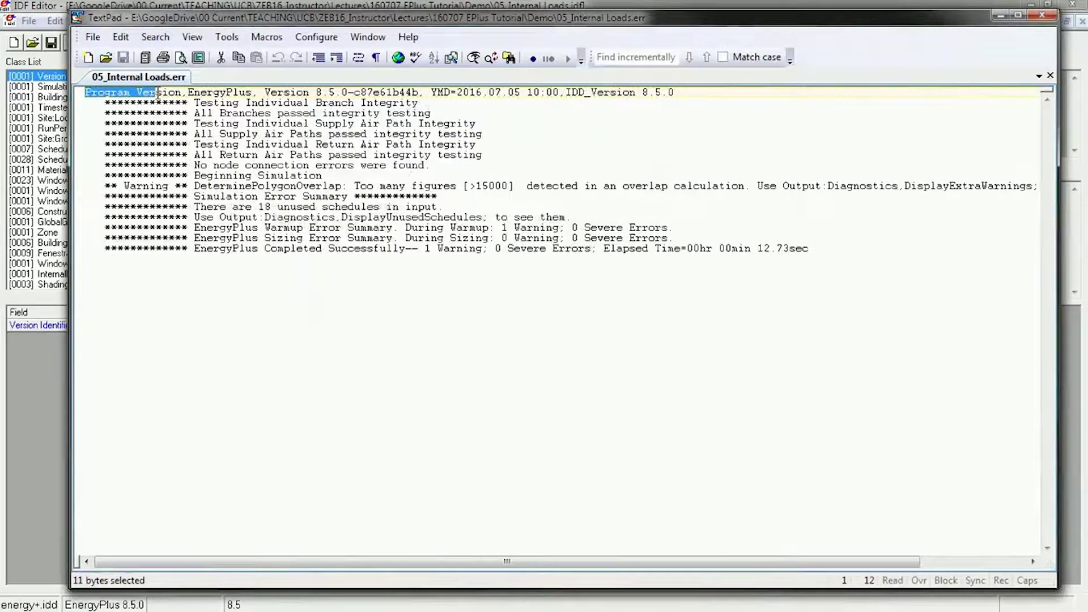
drag(158, 92, 305, 92)
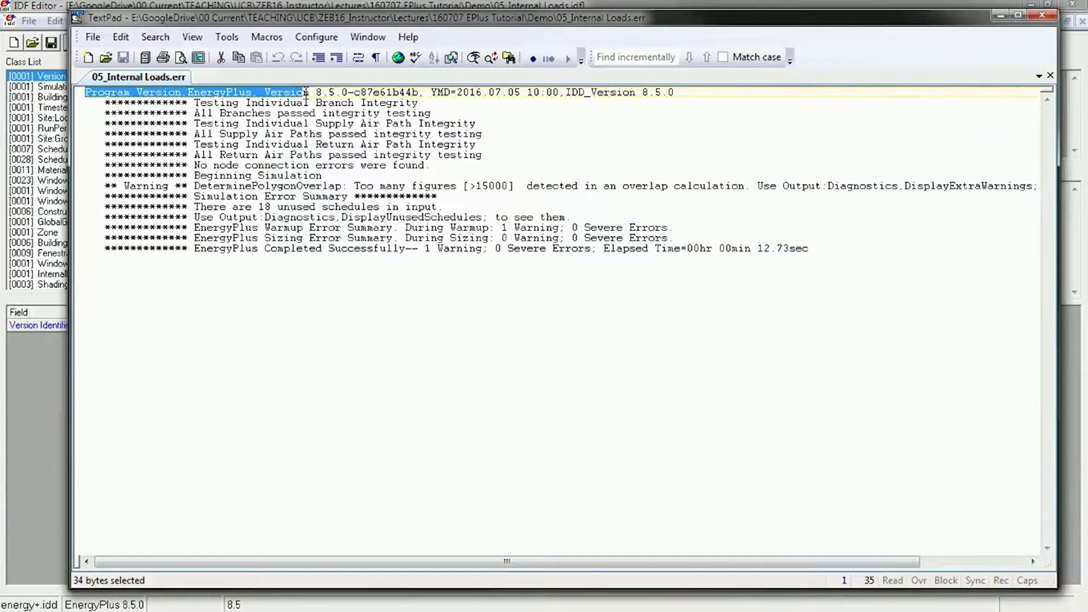
click(251, 165)
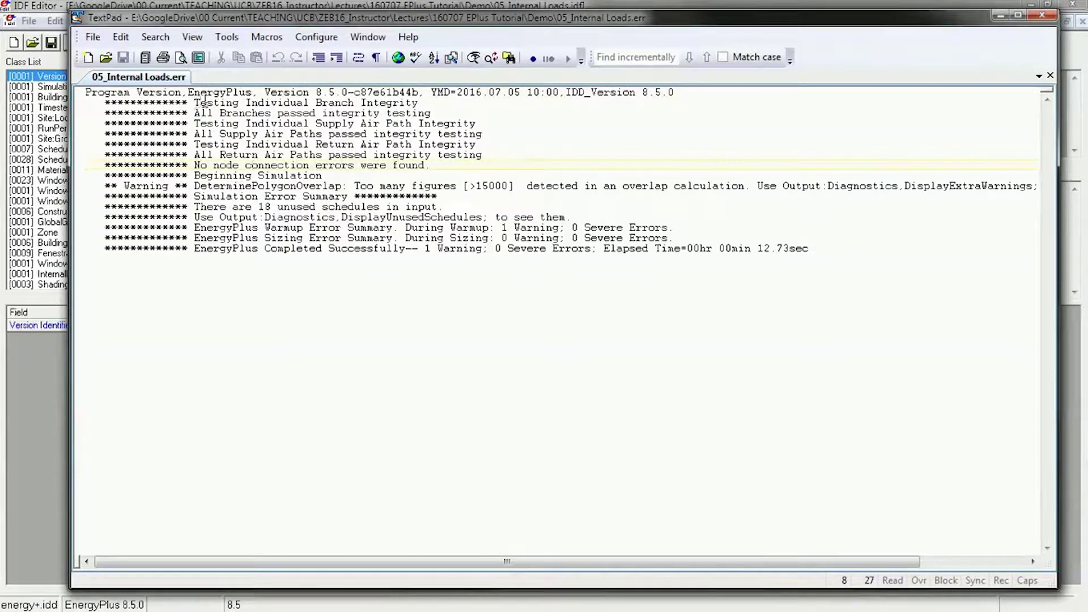
drag(342, 96, 354, 101)
drag(214, 103, 246, 103)
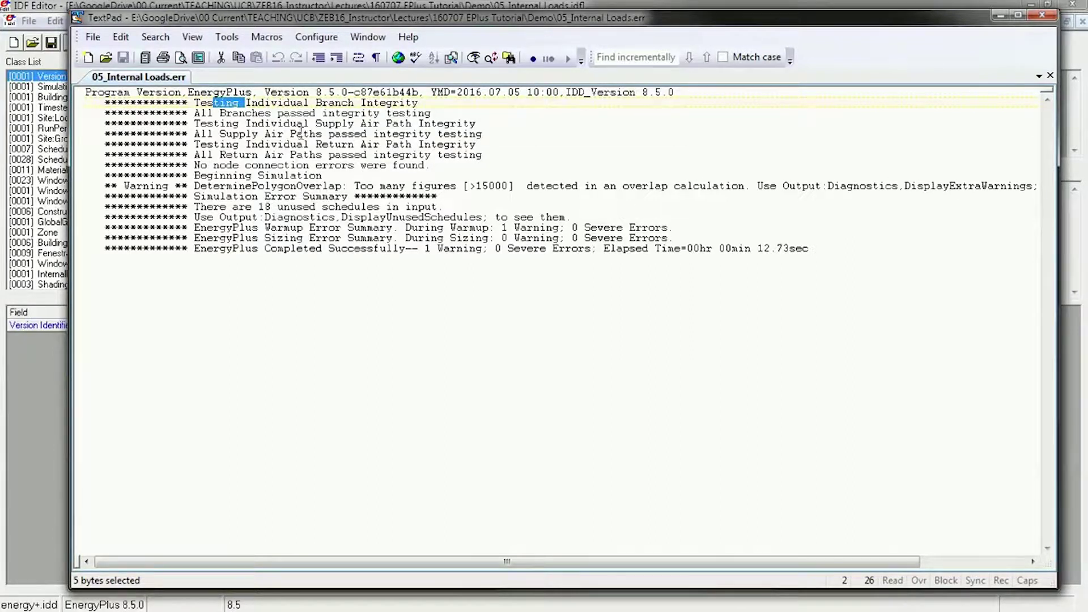
drag(221, 135, 342, 135)
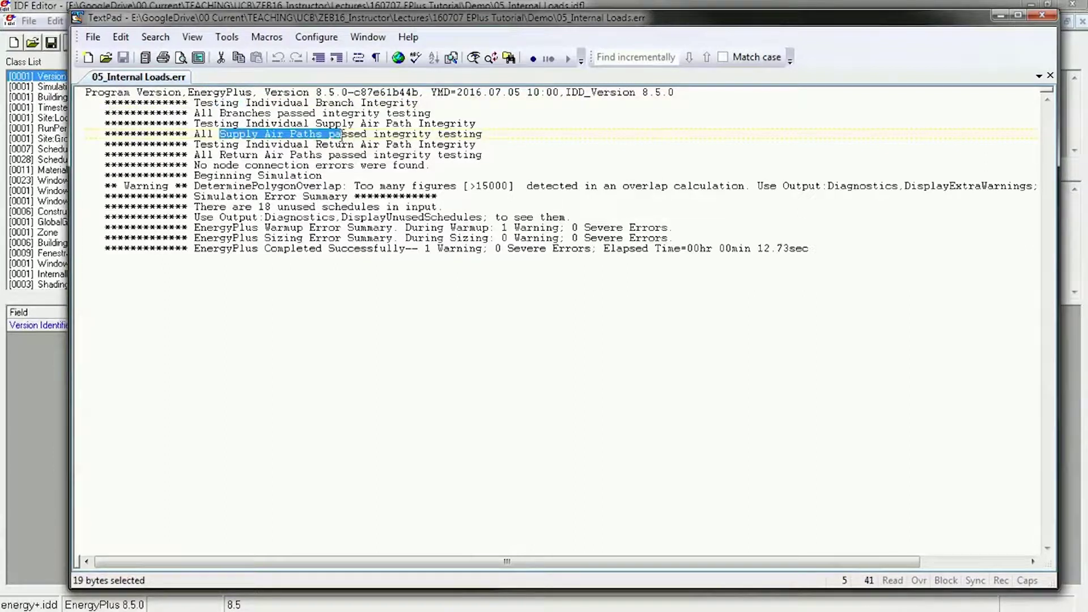
click(226, 155)
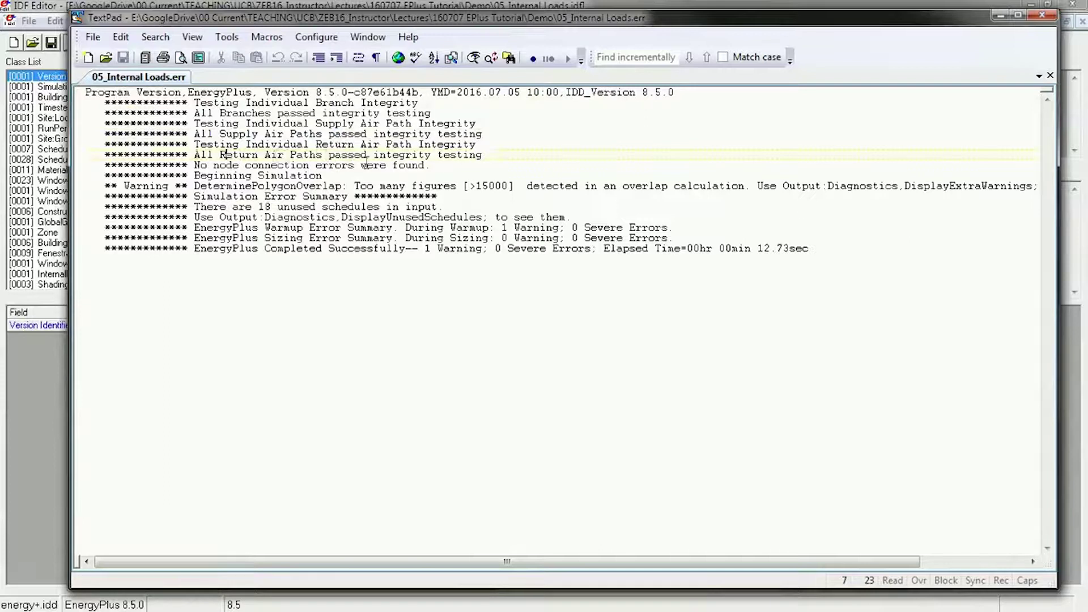
drag(202, 176, 317, 175)
drag(124, 186, 227, 187)
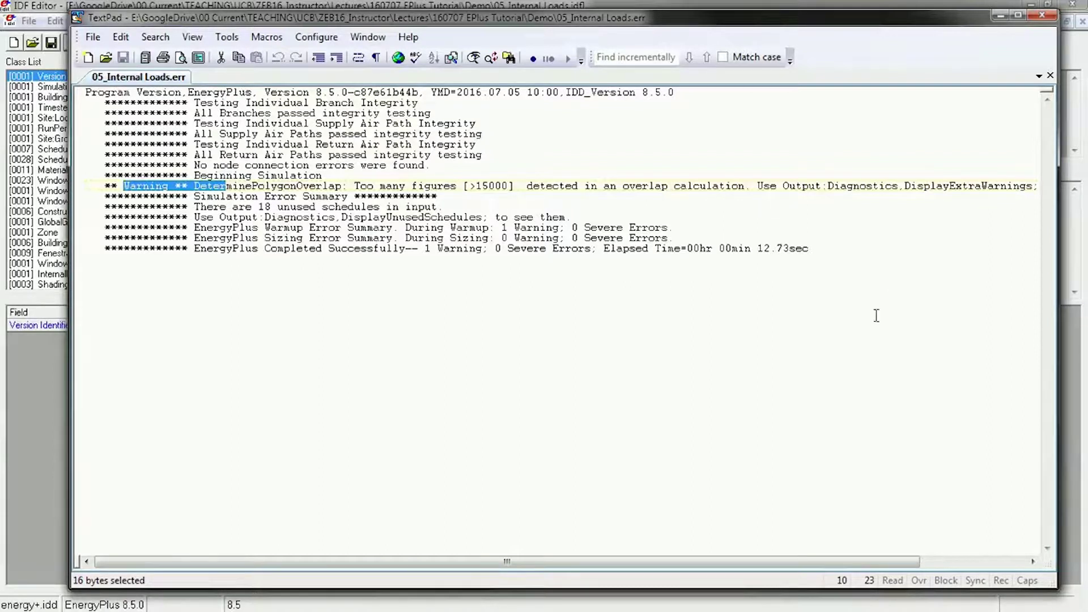
drag(255, 564, 227, 569)
drag(194, 186, 344, 189)
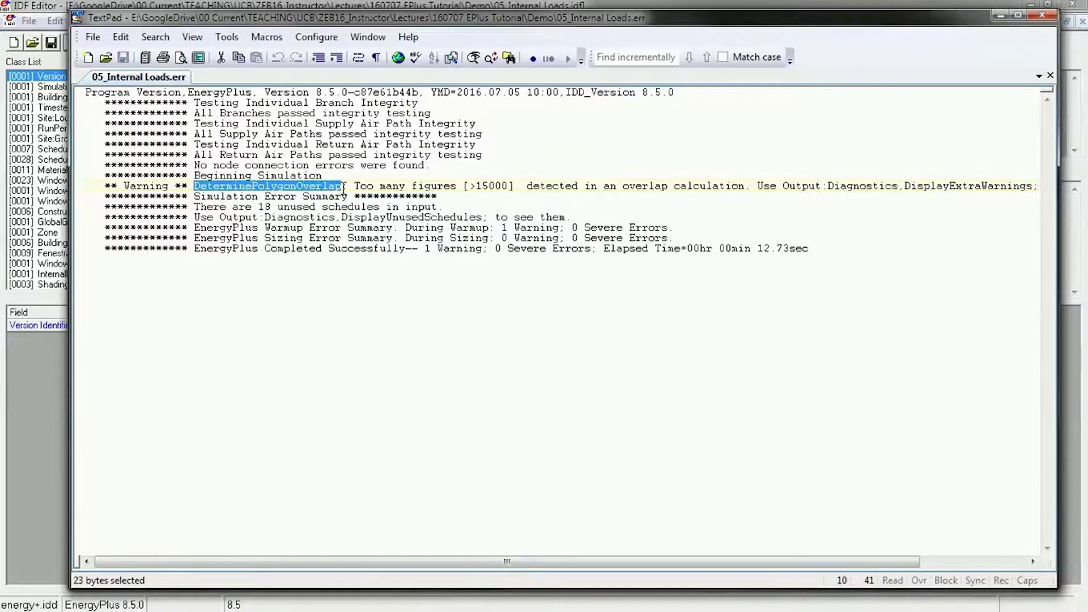
click(355, 186)
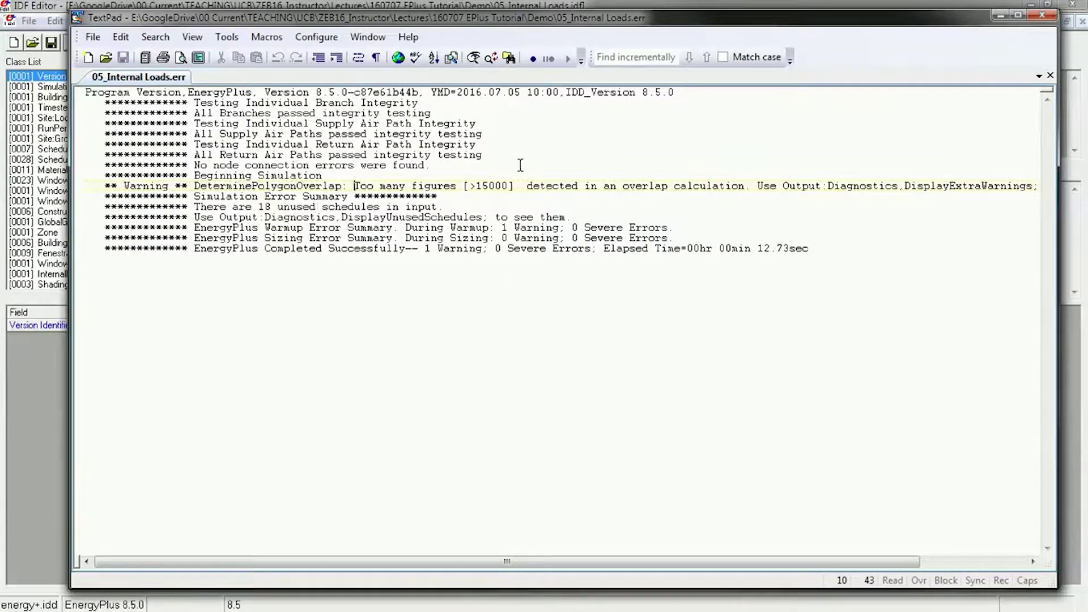
drag(789, 176, 1026, 187)
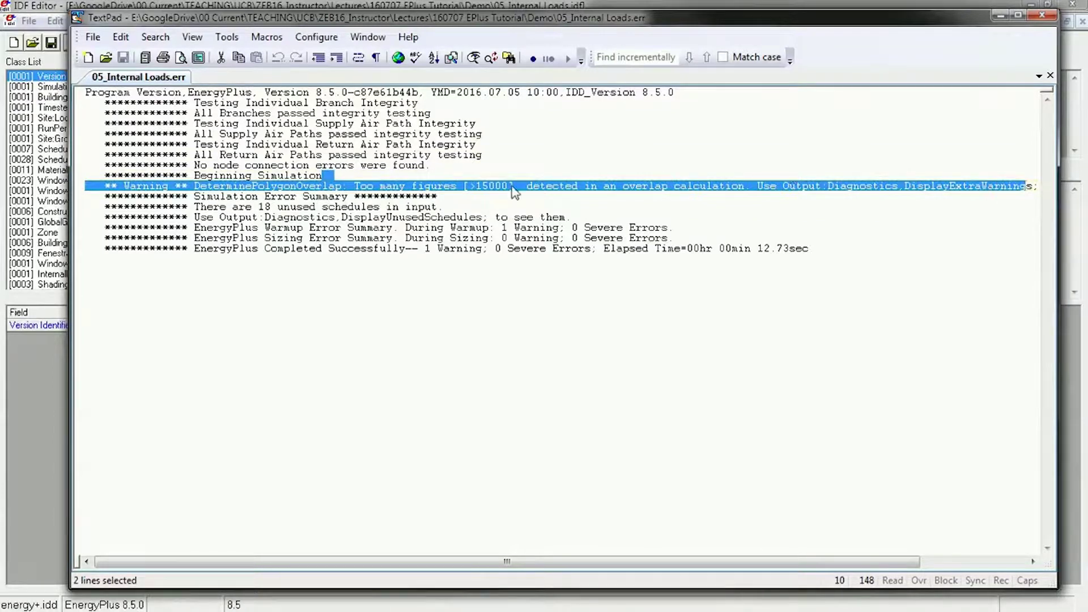
click(482, 188)
drag(355, 187, 515, 187)
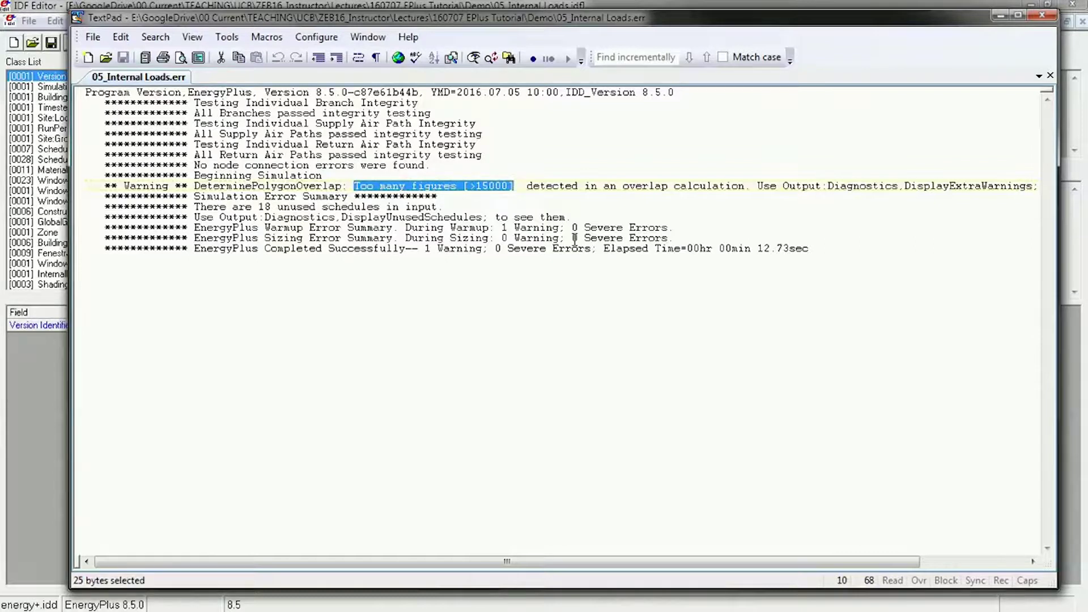
click(562, 186)
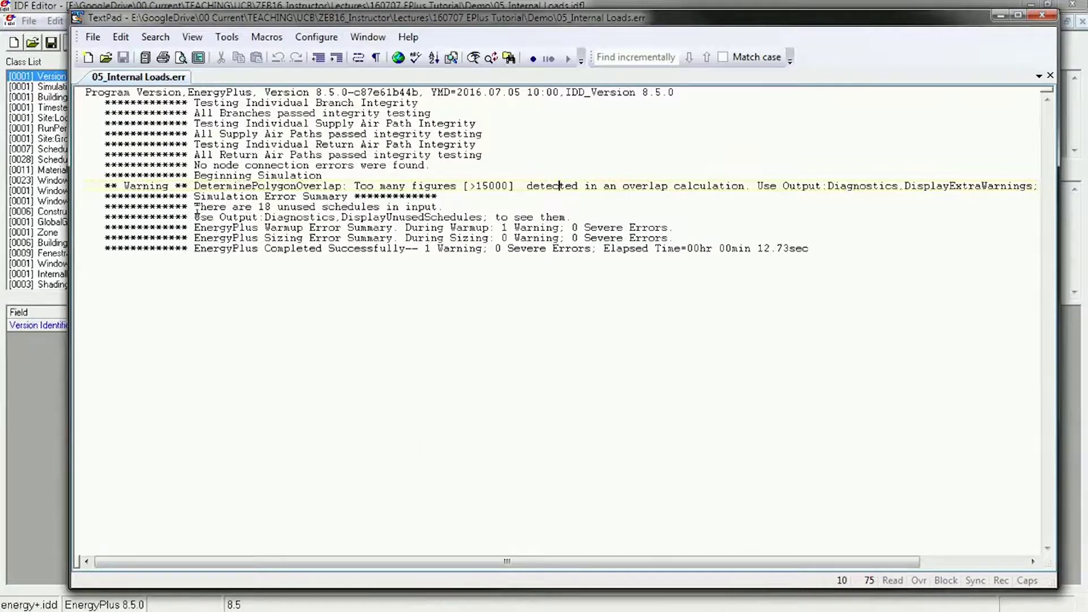
Highlight the unused schedules note, diagnostics tip, warmup and 0 Severe Errors counts, then close TextPad
drag(196, 204, 338, 207)
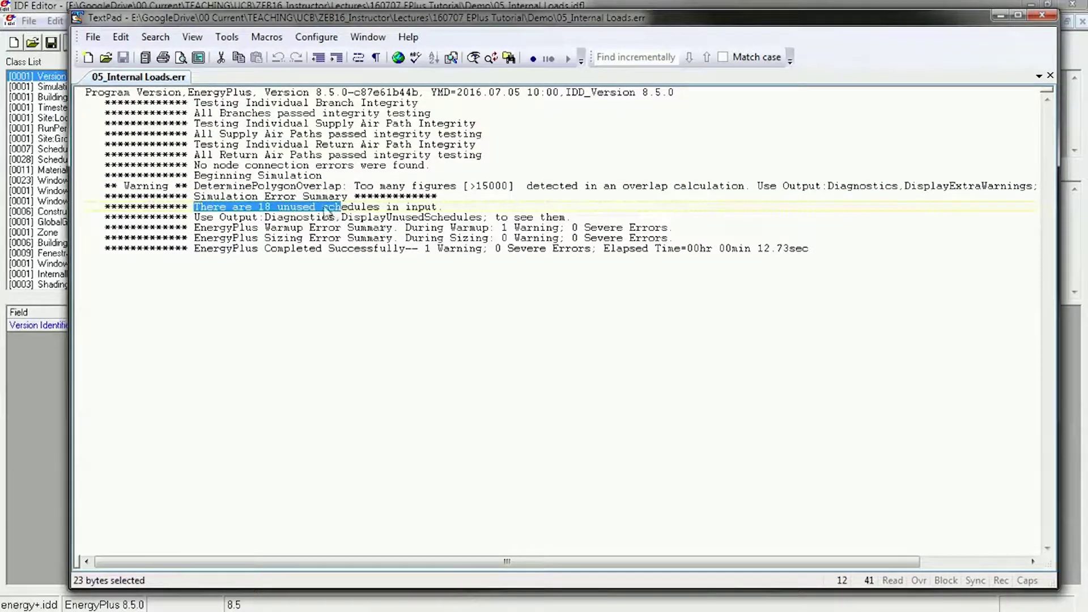
click(329, 207)
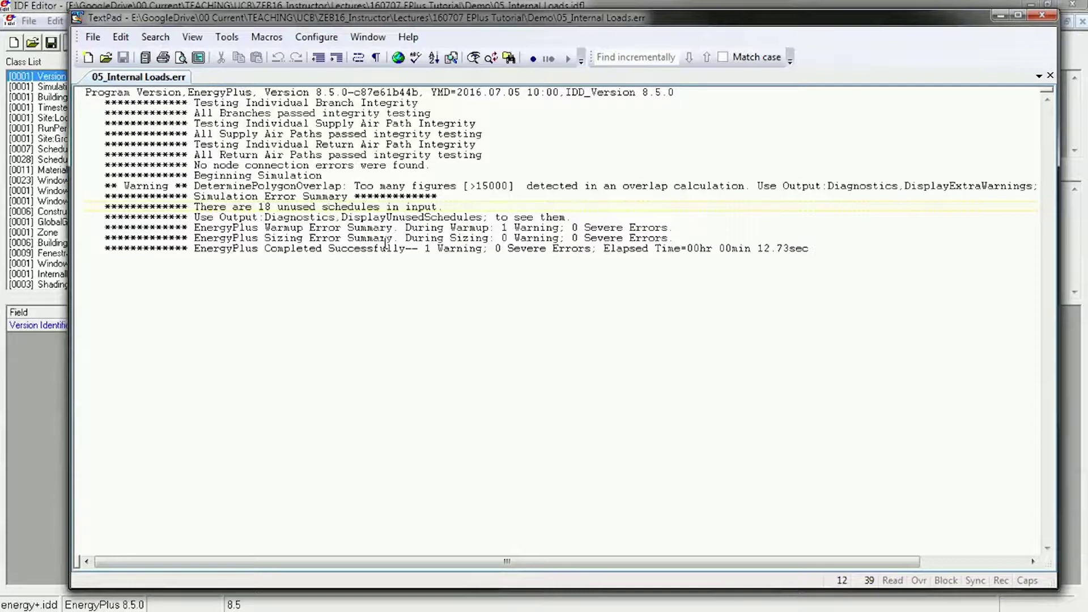
drag(219, 217, 482, 219)
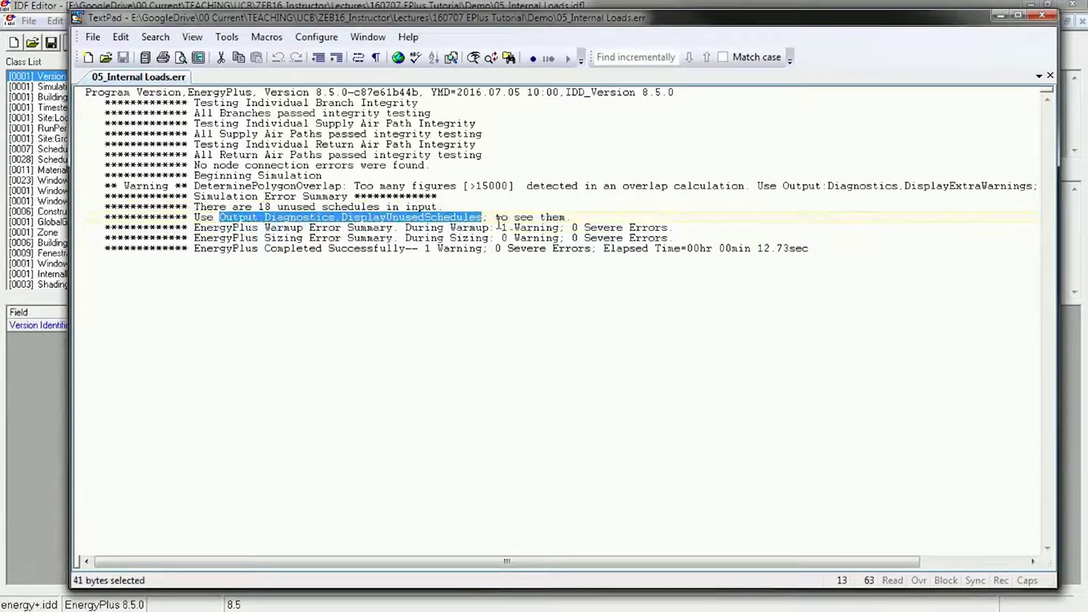
click(368, 229)
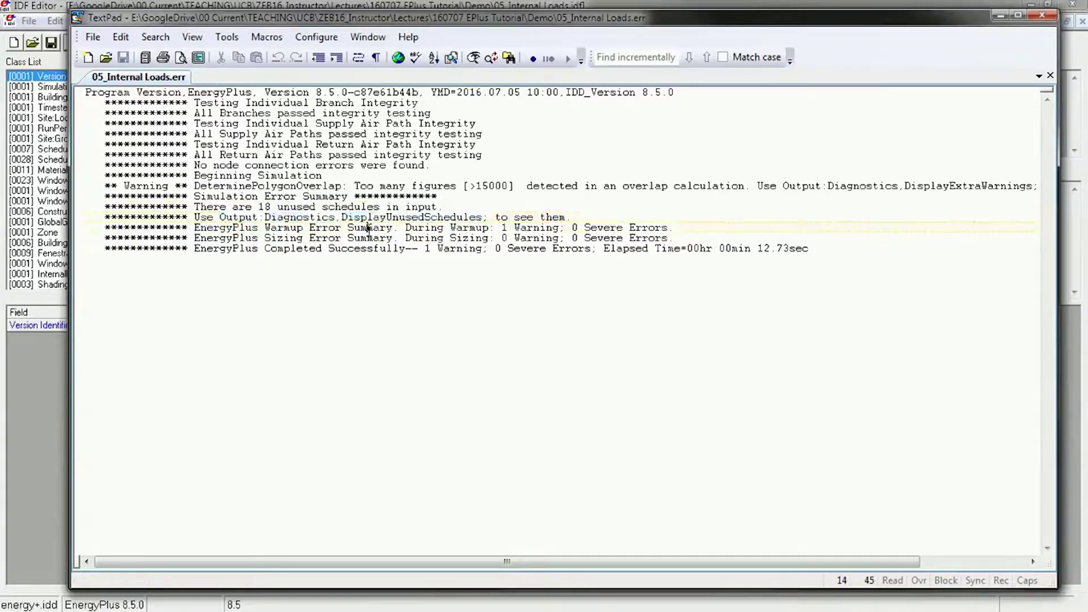
drag(501, 228, 560, 229)
click(337, 228)
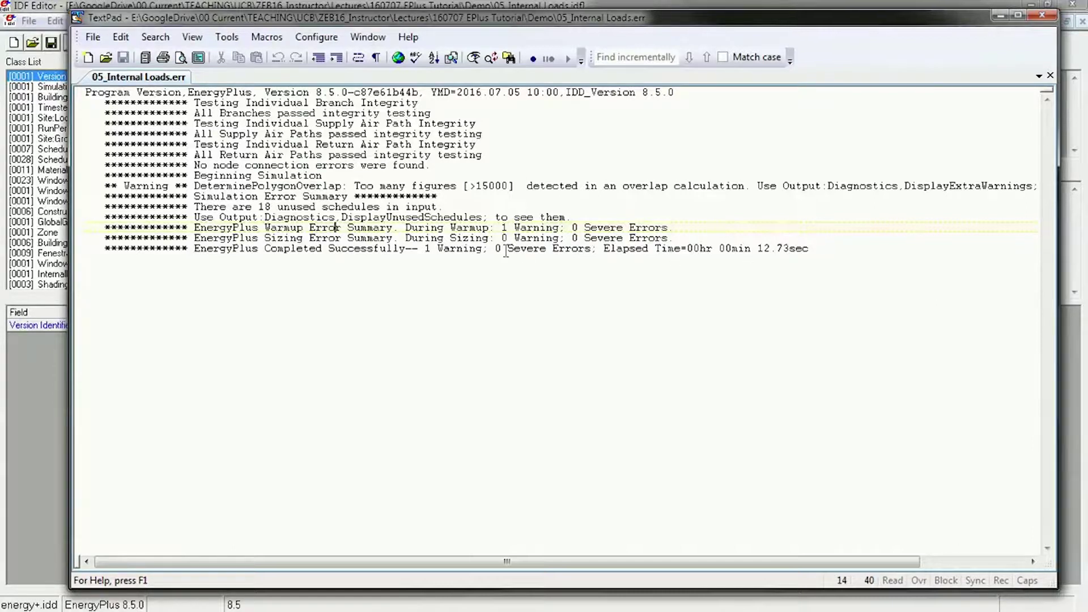
drag(495, 249, 592, 251)
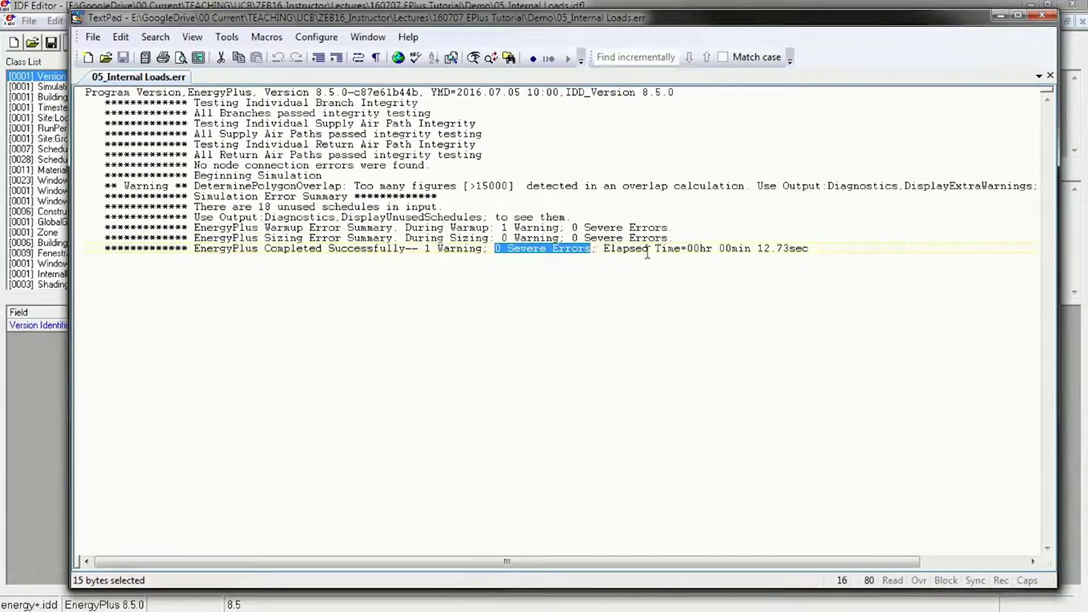
click(1044, 23)
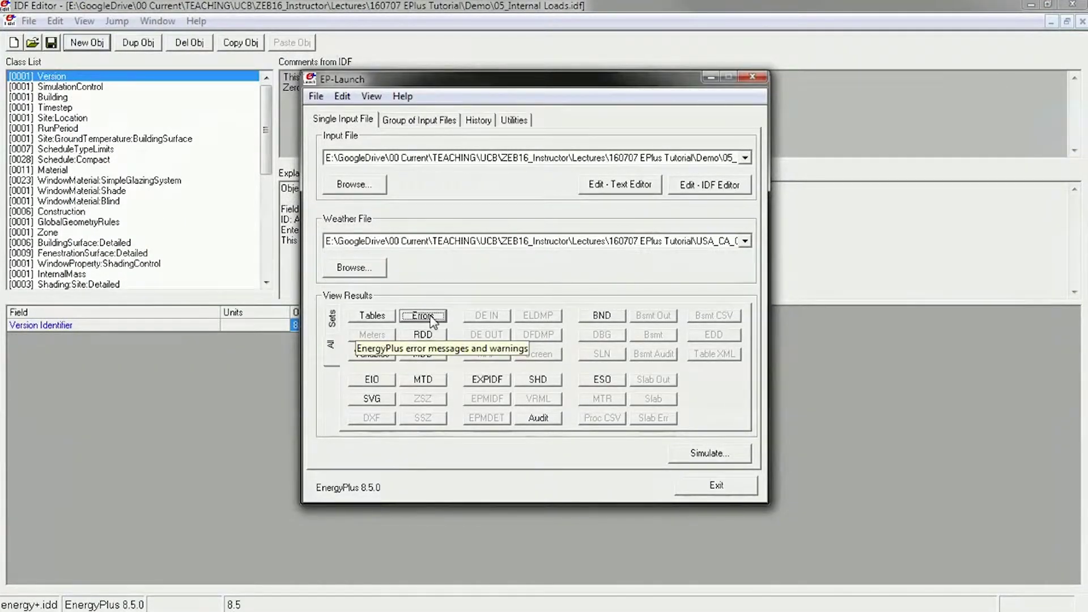
Reopen and close the error report, then open 05_Internal LoadsTable.csv in Excel
click(433, 320)
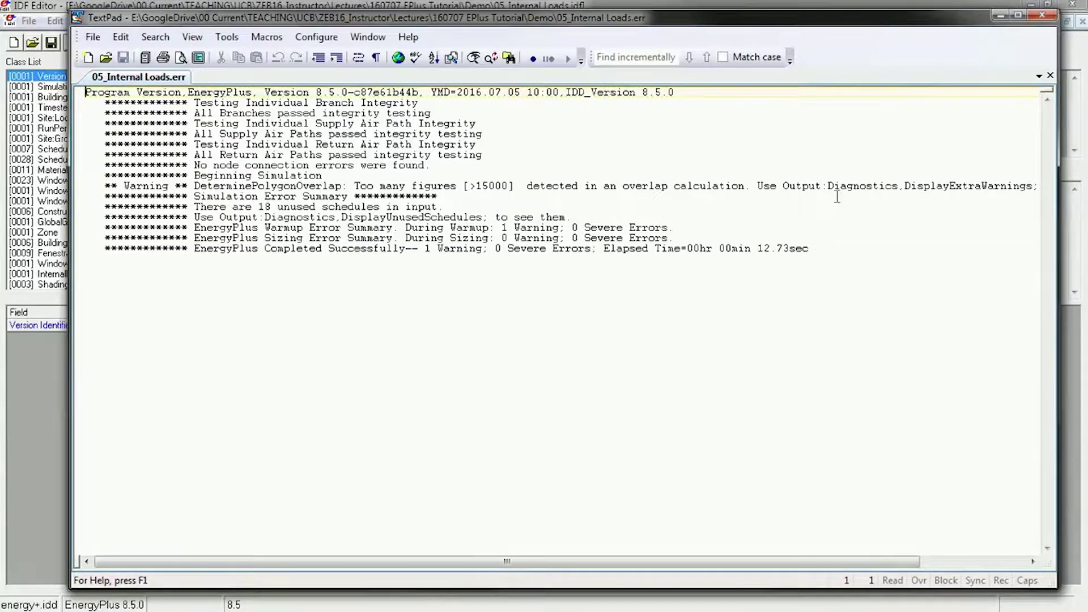
click(1042, 16)
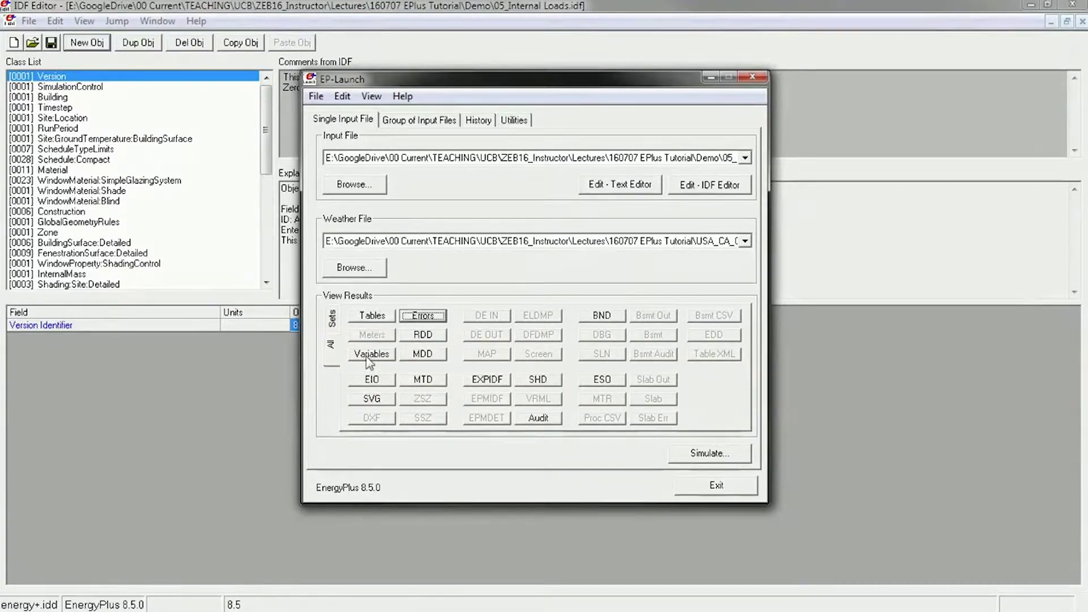
click(383, 317)
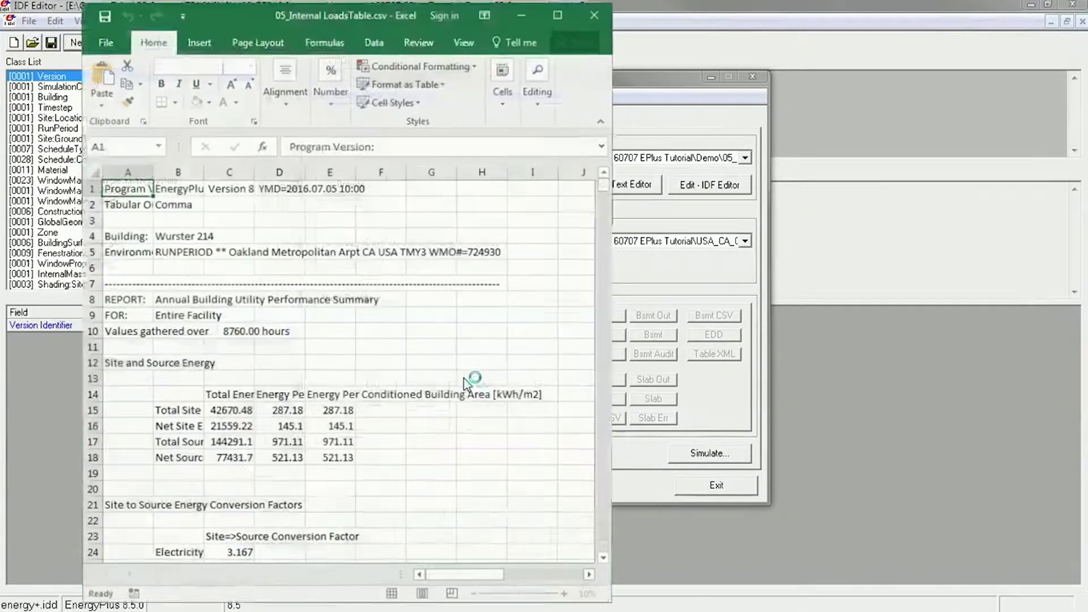
Maximize 05_Internal LoadsTable.csv, copy the entire sheet, and switch to ZEB16 Dashboard.xlsx
click(558, 15)
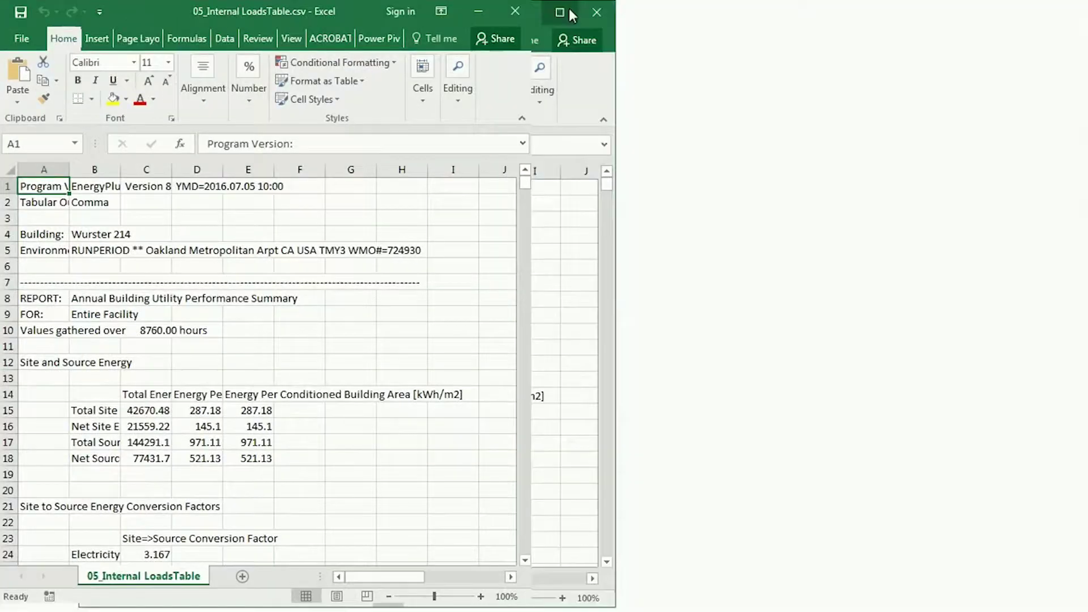
scroll(119, 214, down, 11)
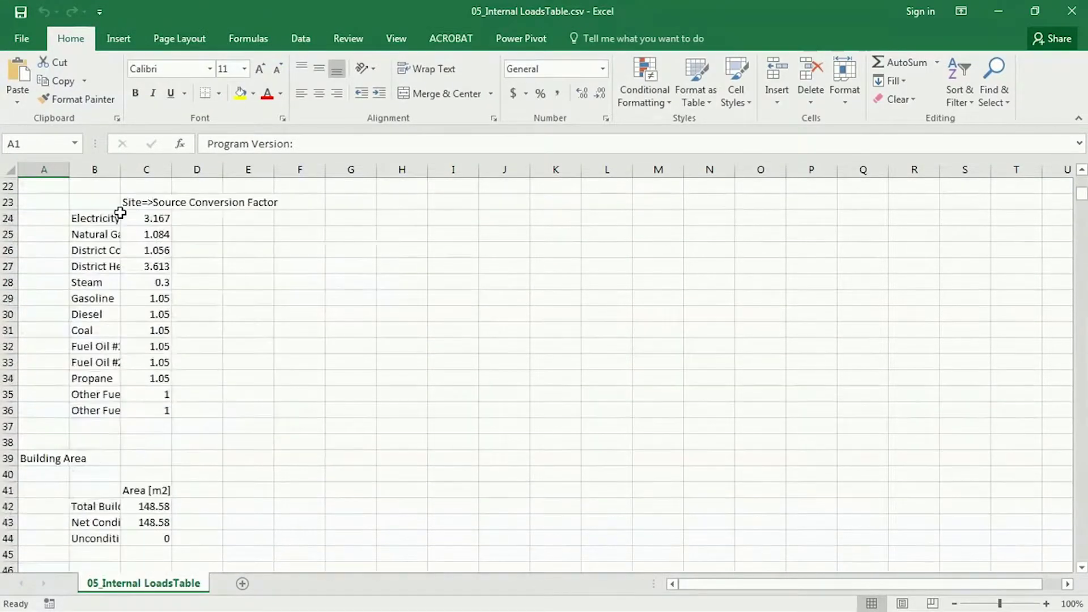
scroll(119, 215, down, 8)
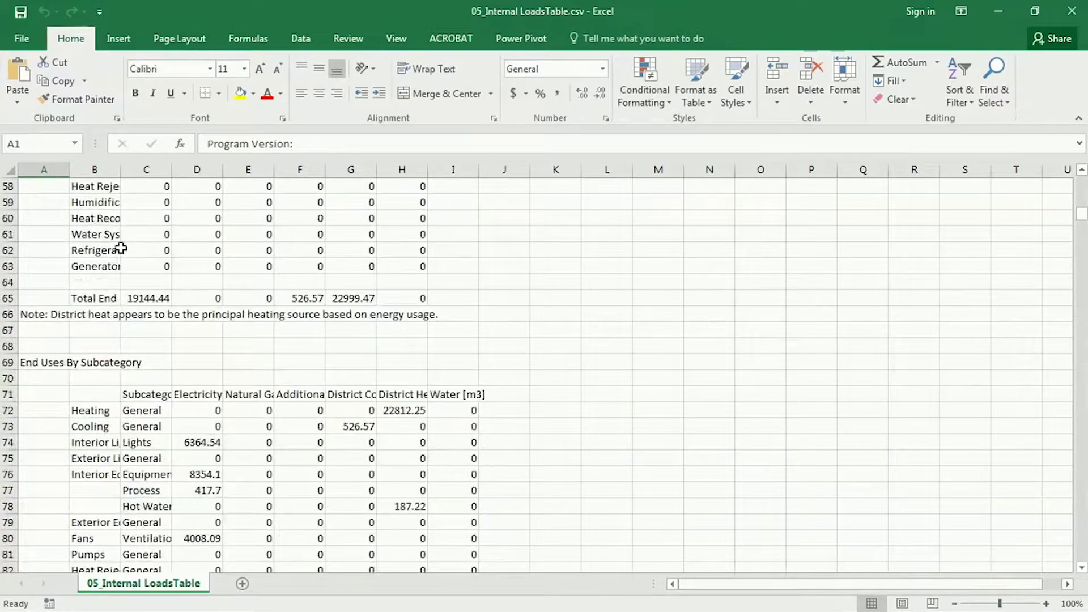
scroll(137, 289, up, 14)
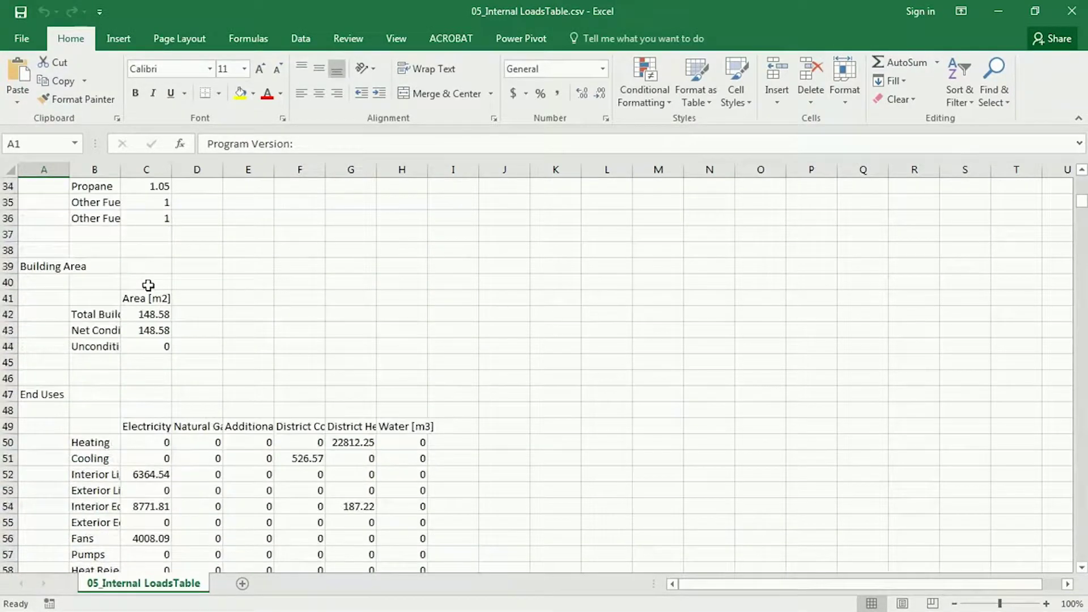
scroll(148, 283, up, 5)
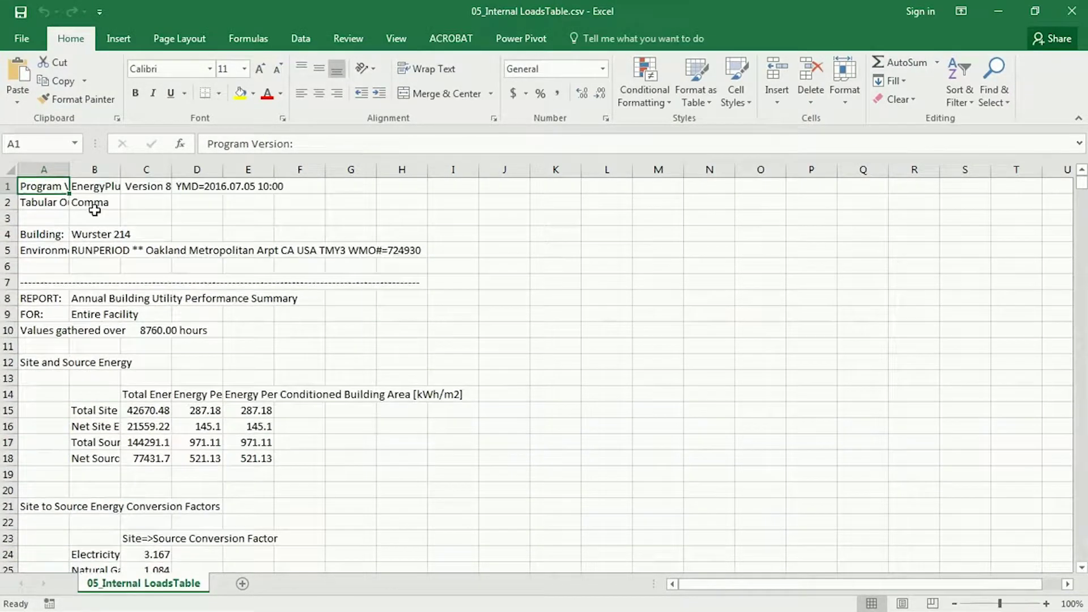
click(7, 168)
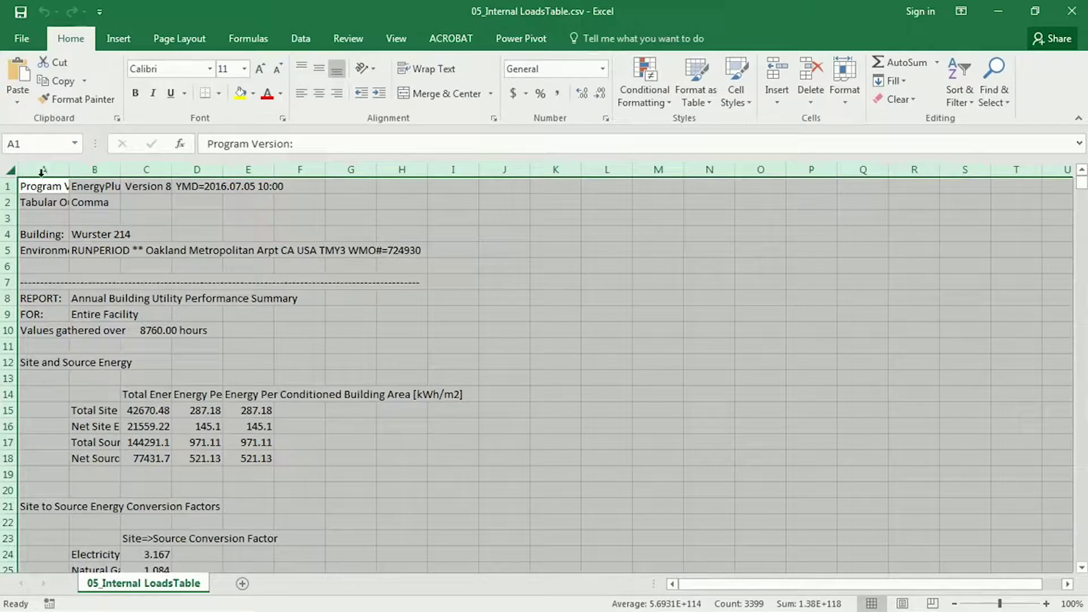
key(ctrl+c)
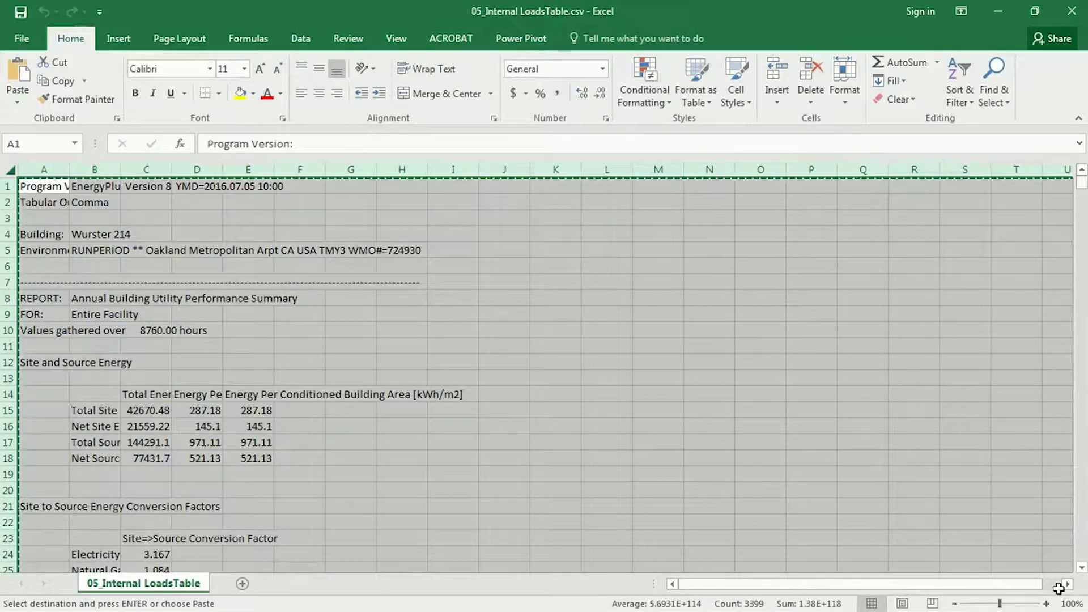
key(alt+Tab)
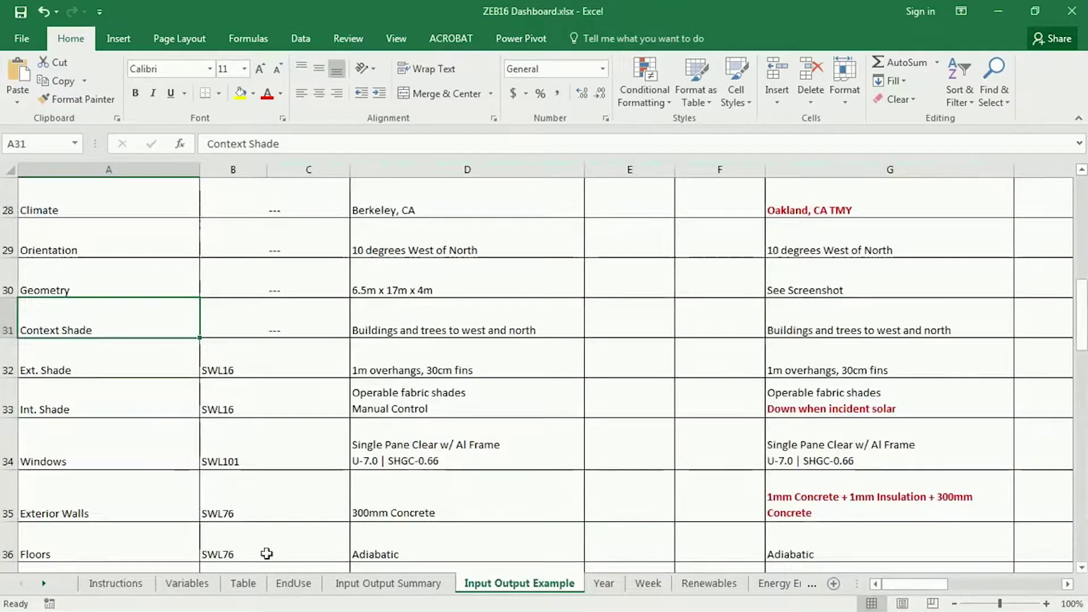
Paste the copied results into the Table sheet and check the updated EndUse totals
click(244, 586)
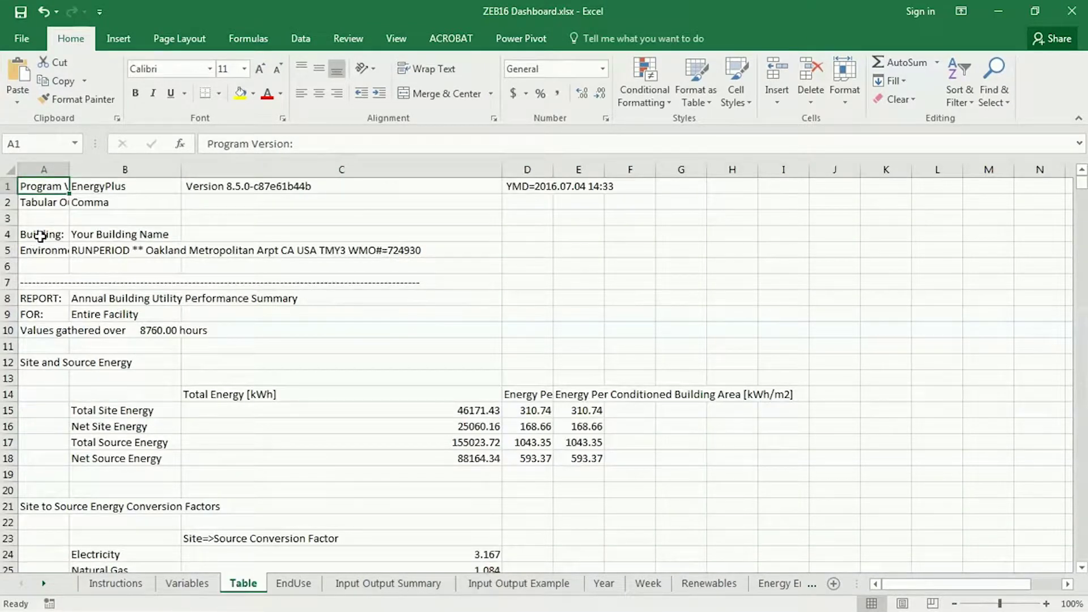
key(ctrl+v)
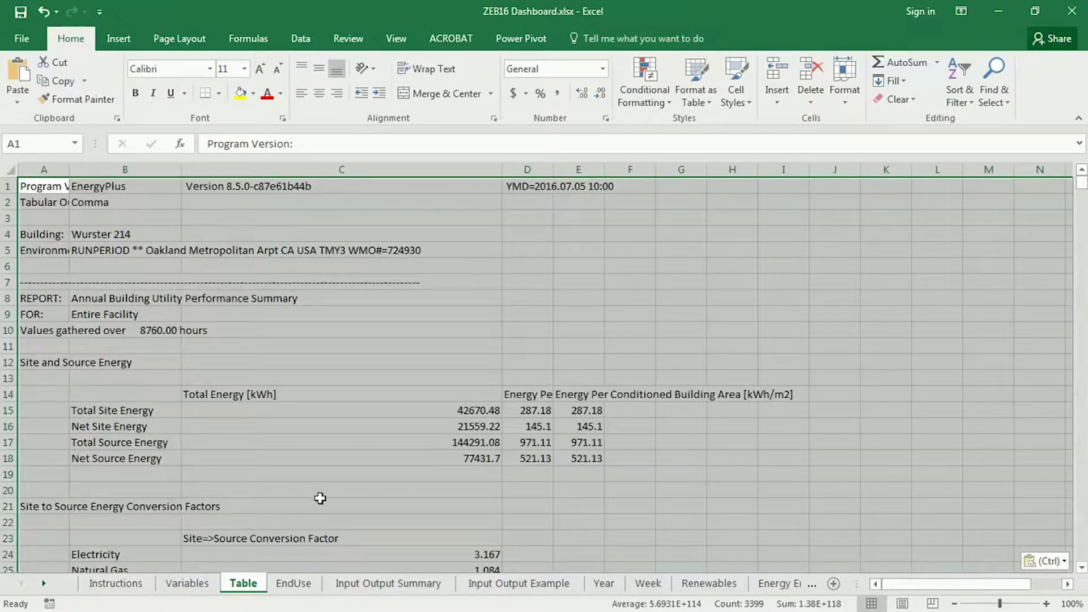
click(302, 590)
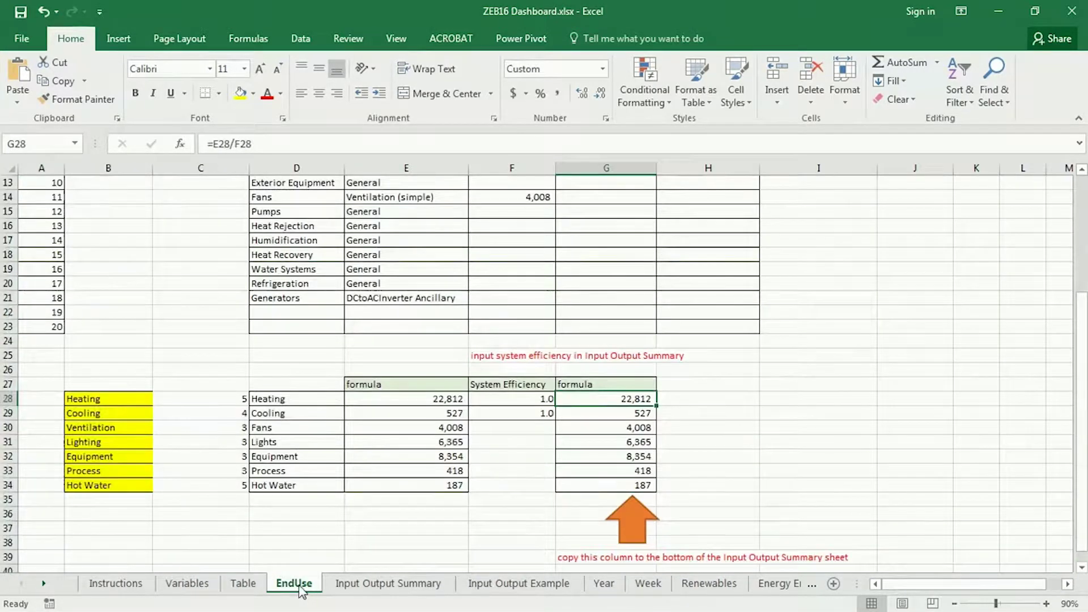
scroll(374, 465, up, 4)
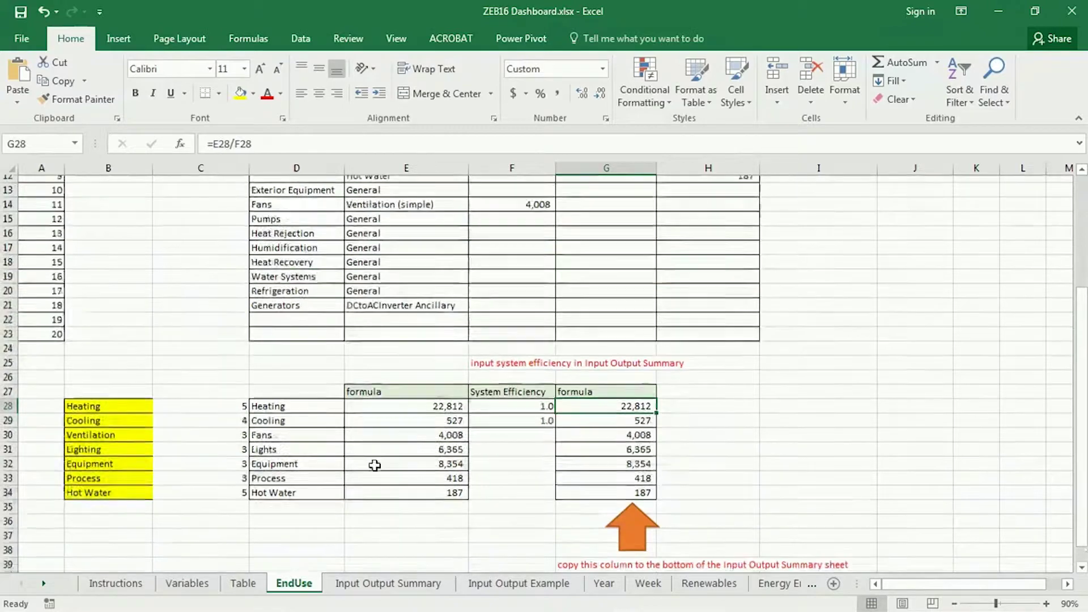
scroll(375, 465, down, 5)
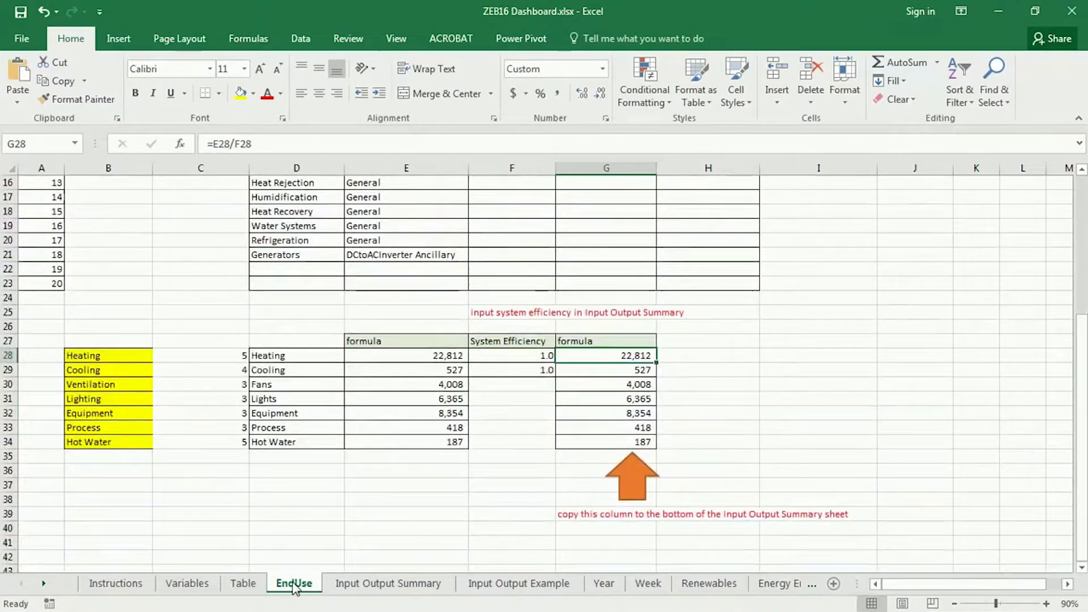
click(243, 584)
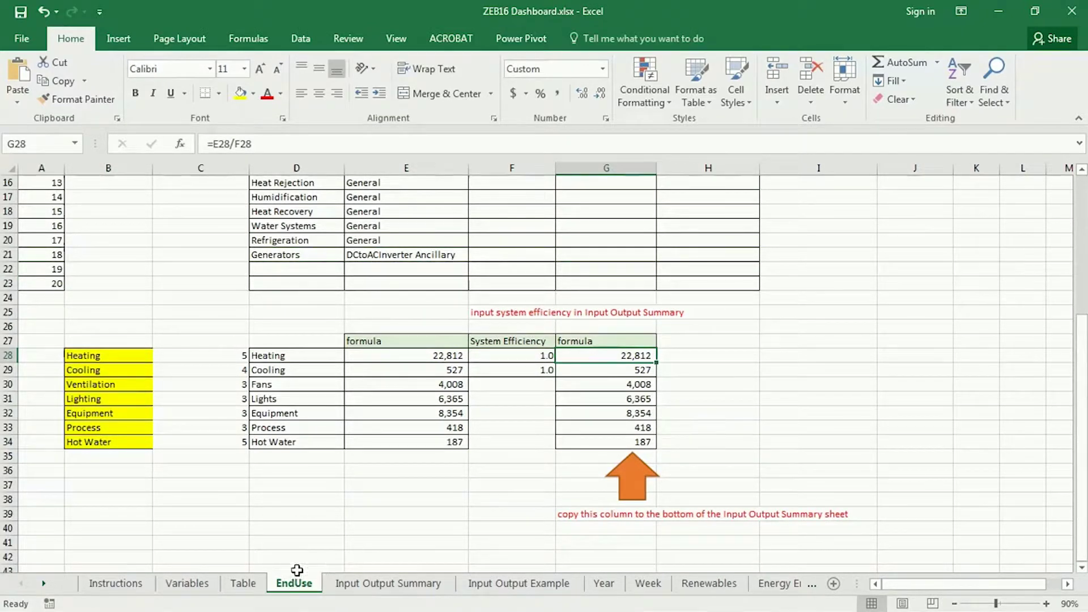
Go to cell A1 of the Variables sheet, then return to EP-Launch
click(194, 589)
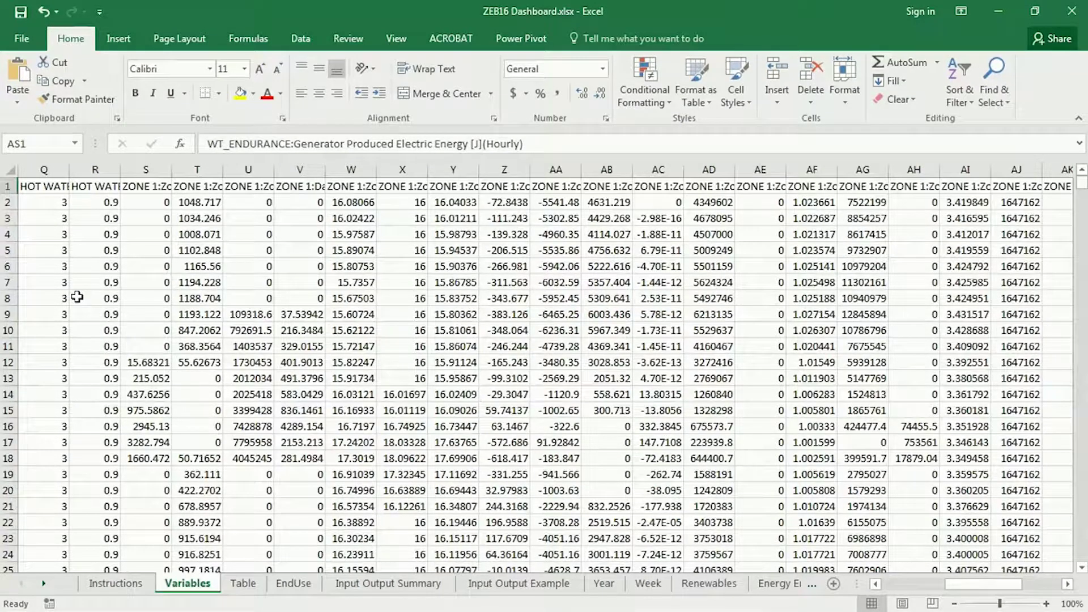
drag(953, 586, 889, 589)
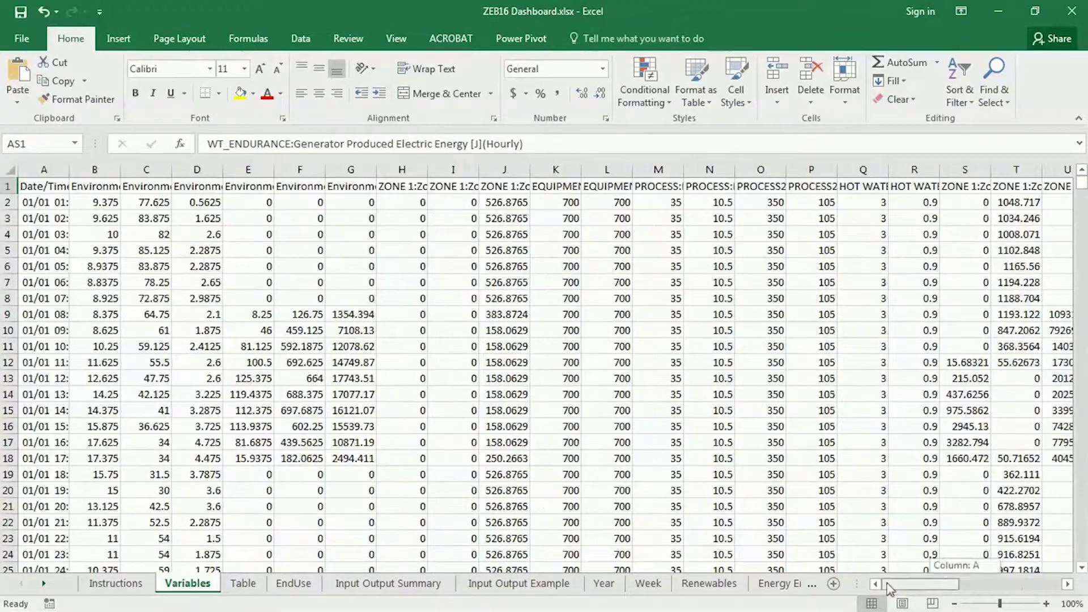
key(ctrl+Home)
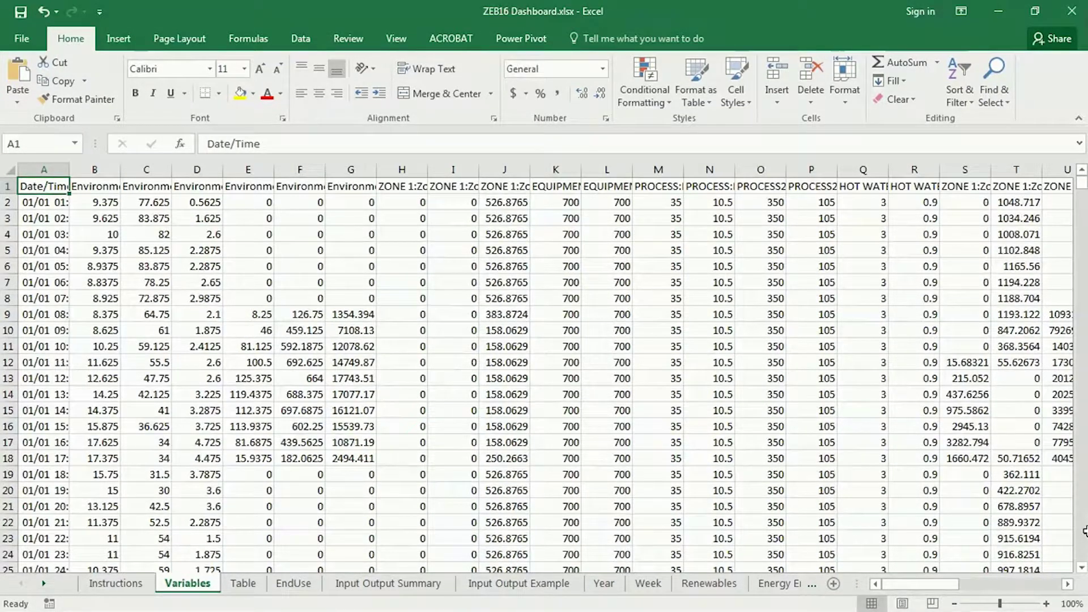
key(alt+Tab)
key(alt+Tab)
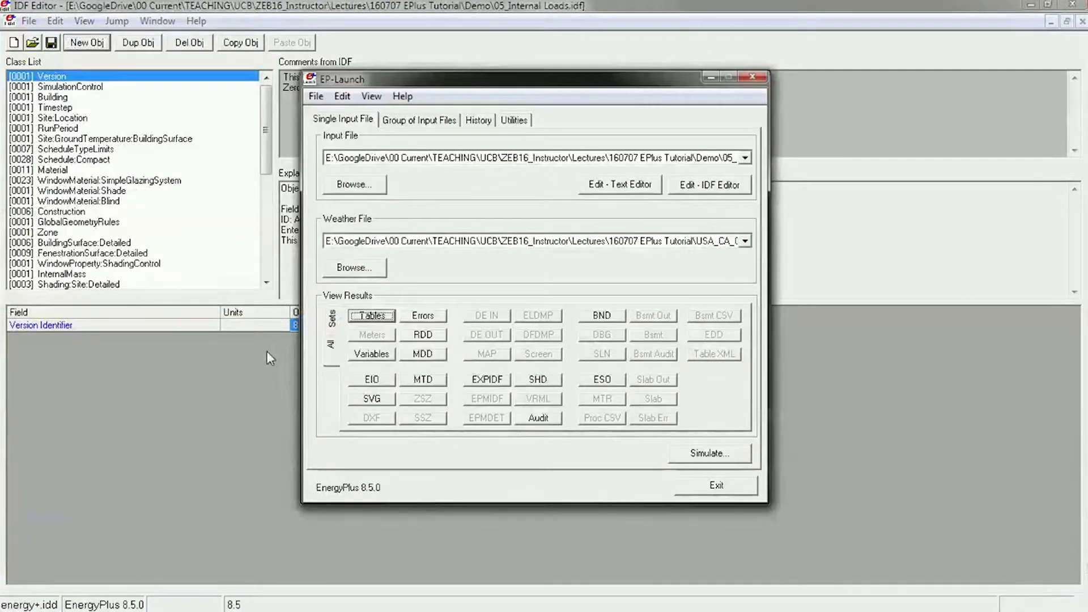
Copy all hourly data from 05_Internal Loads.csv and paste it into the dashboard's Variables sheet
click(372, 355)
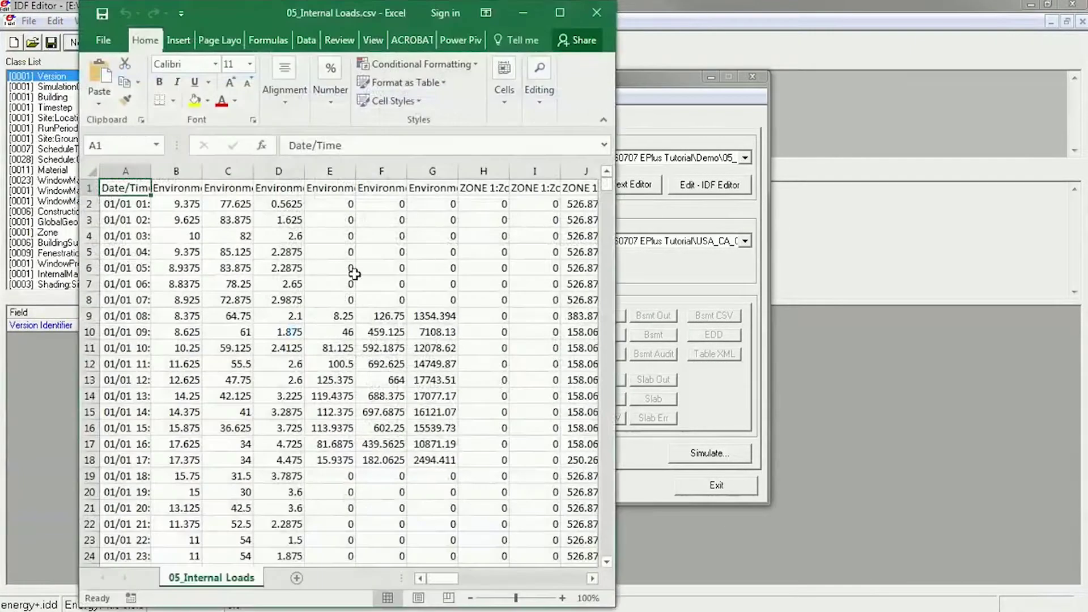
double_click(566, 16)
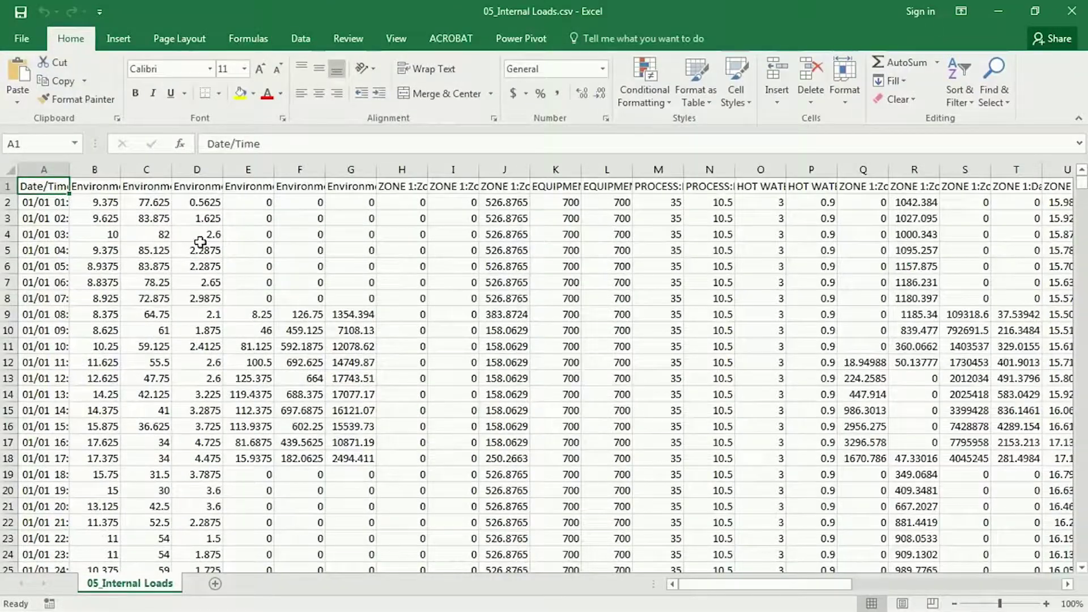
mouse_move(1081, 187)
mouse_down()
mouse_move(1083, 605)
mouse_move(1081, 179)
mouse_up()
click(13, 170)
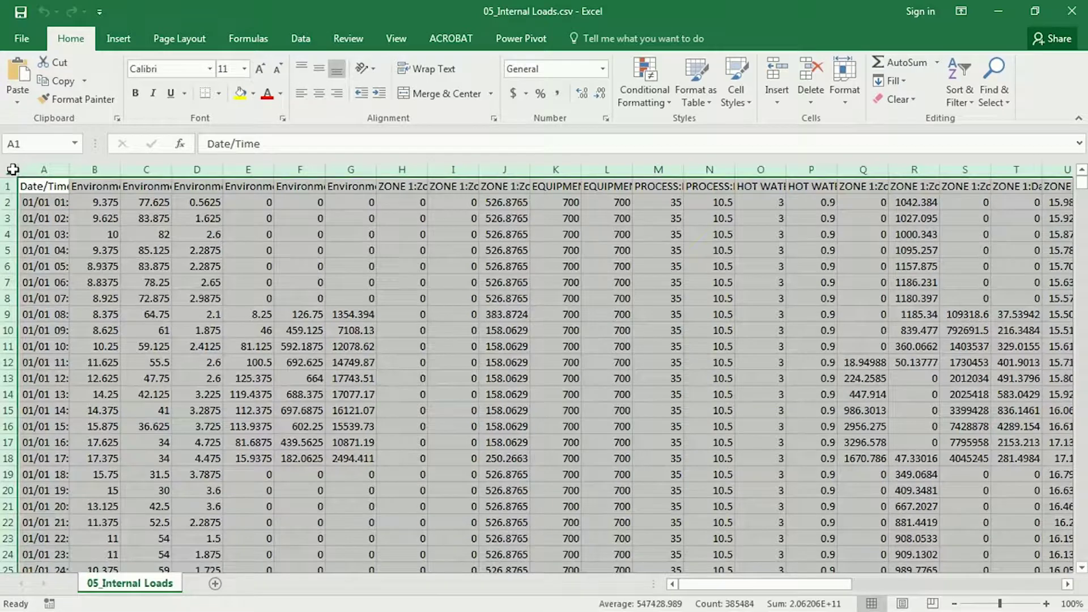
key(ctrl+c)
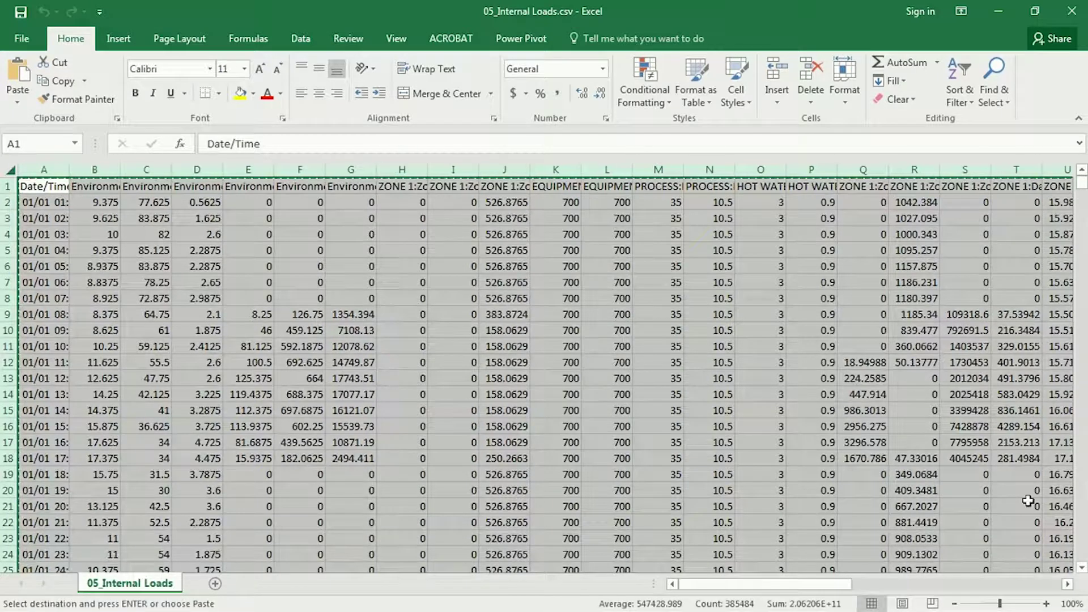
key(alt+Tab)
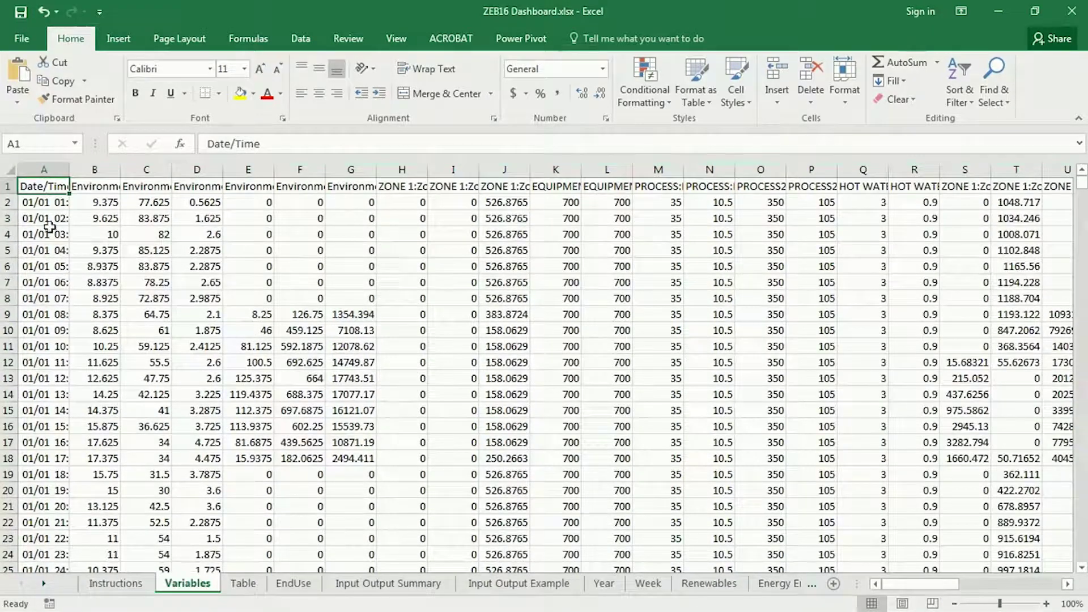
key(ctrl+v)
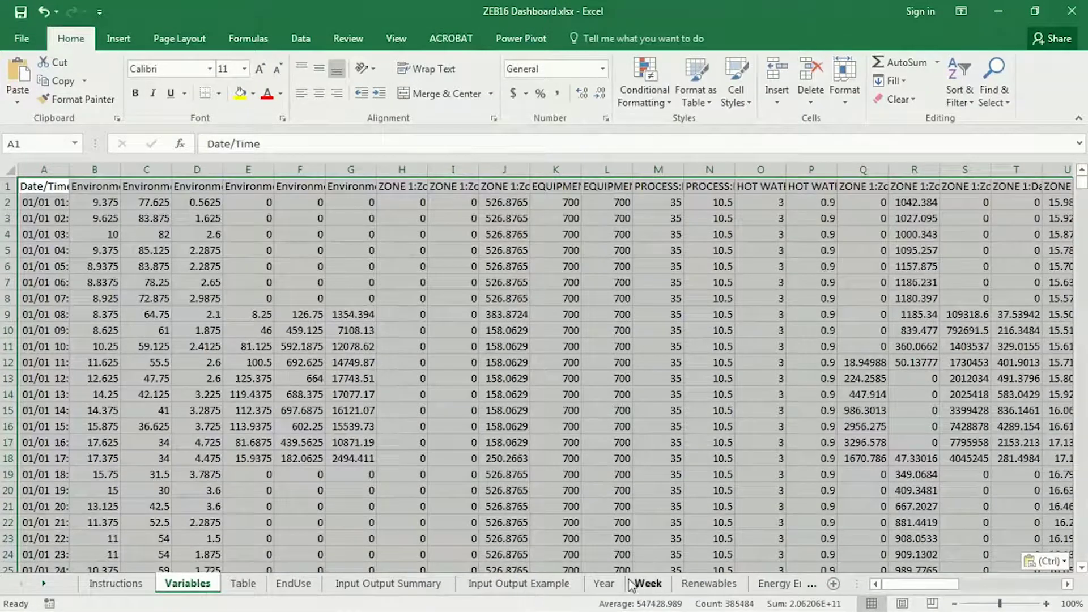
click(606, 585)
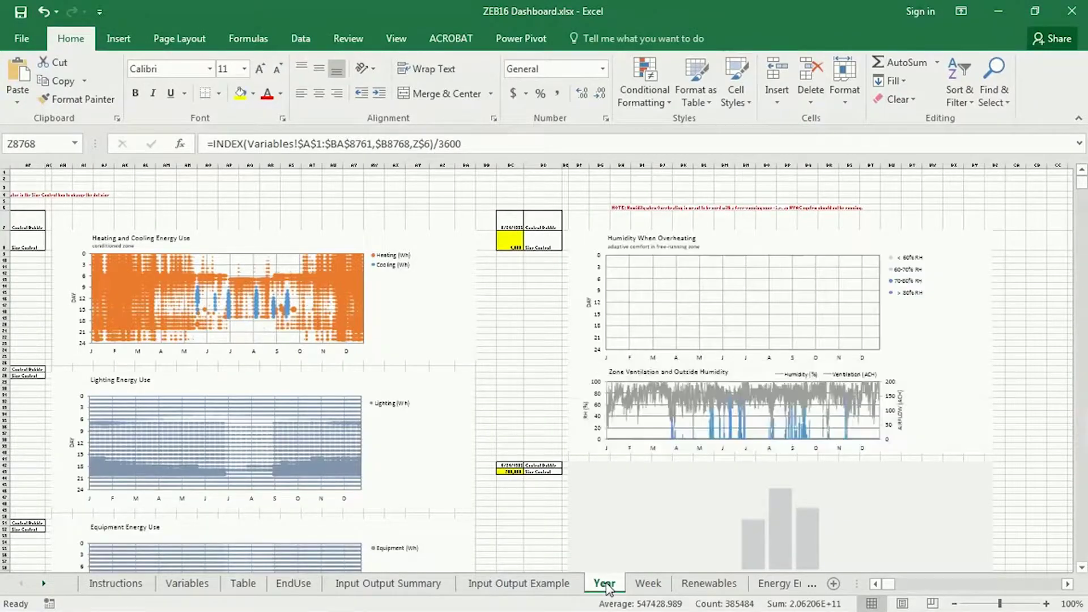
click(656, 585)
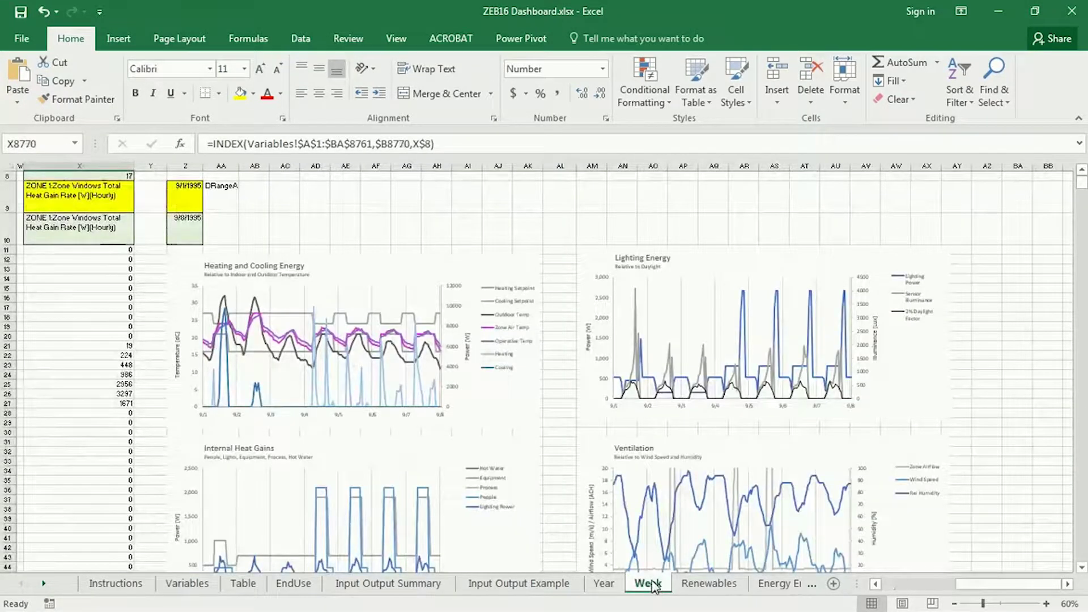
click(724, 589)
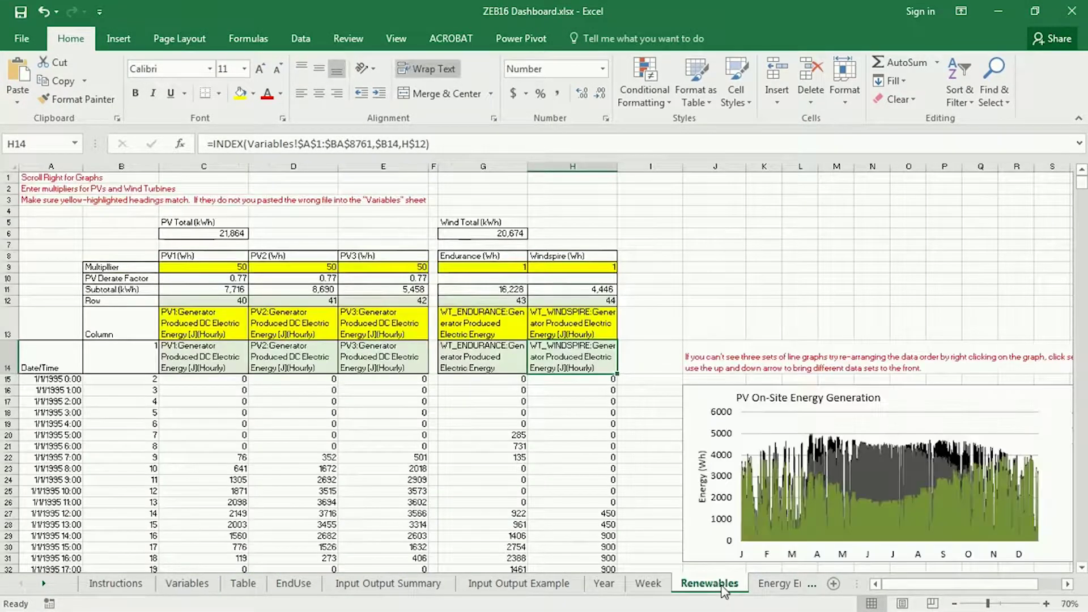
click(776, 588)
scroll(777, 425, down, 7)
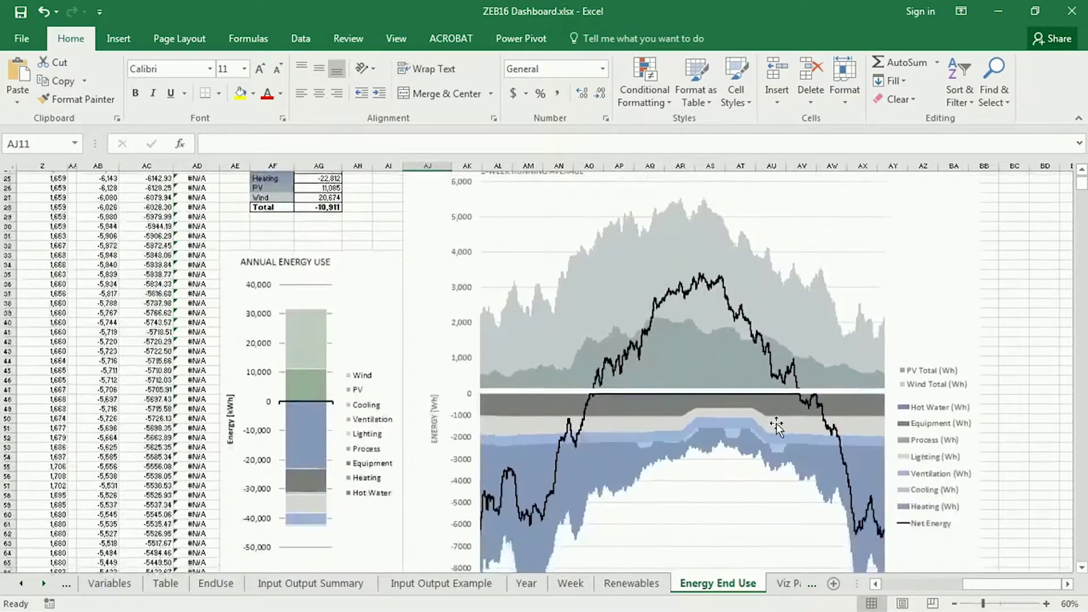
scroll(584, 504, up, 4)
scroll(584, 504, up, 1)
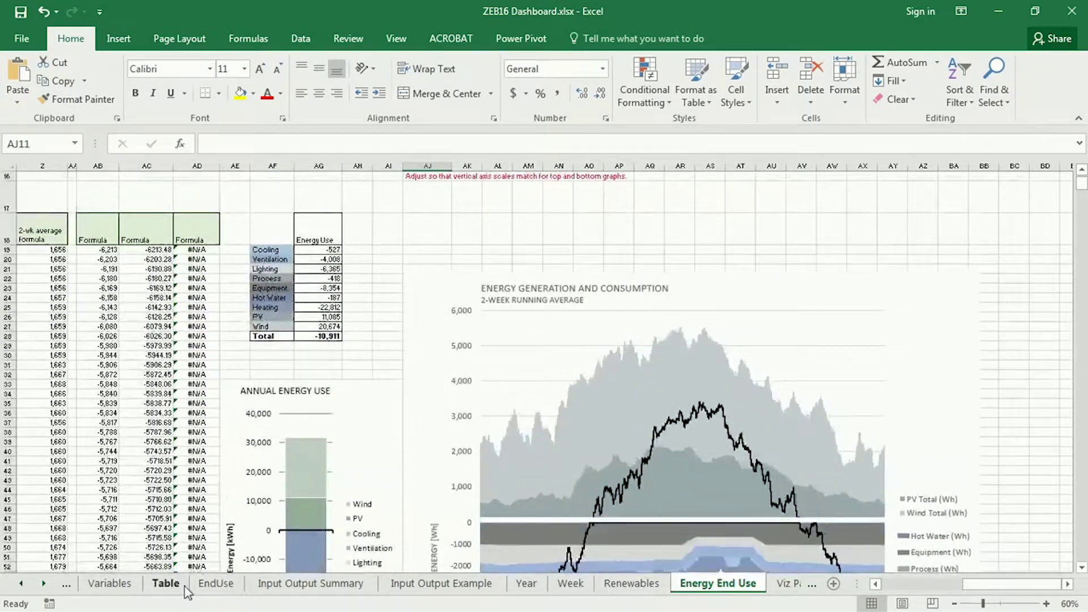
click(791, 584)
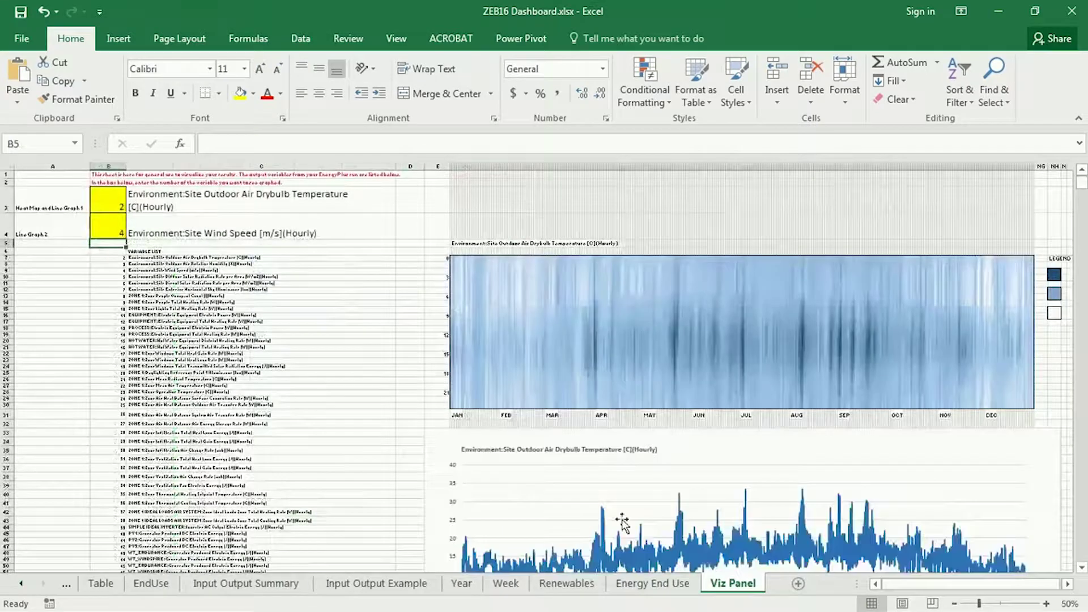
scroll(719, 437, down, 5)
scroll(719, 440, up, 5)
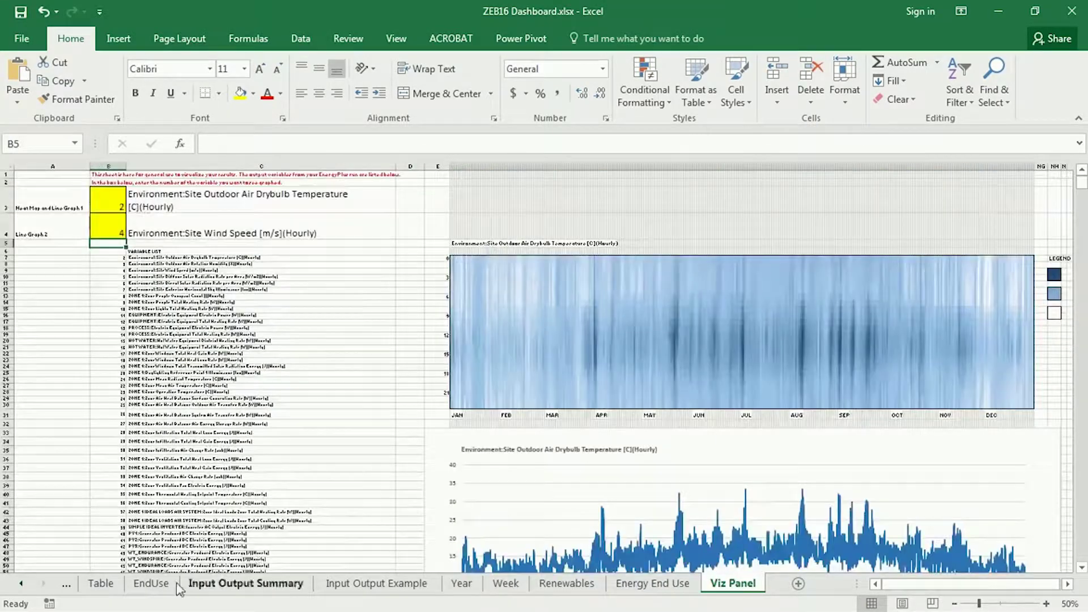
click(68, 585)
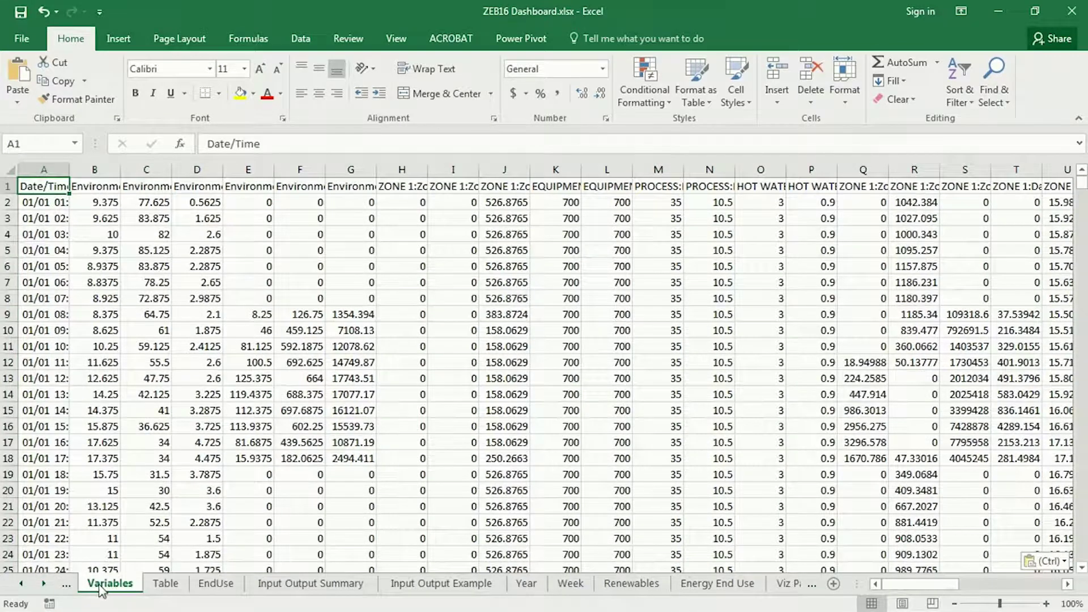
Clear the Table sheet's whole-sheet selection and move over to the EndUse sheet
click(164, 584)
key(ctrl+Page_Up)
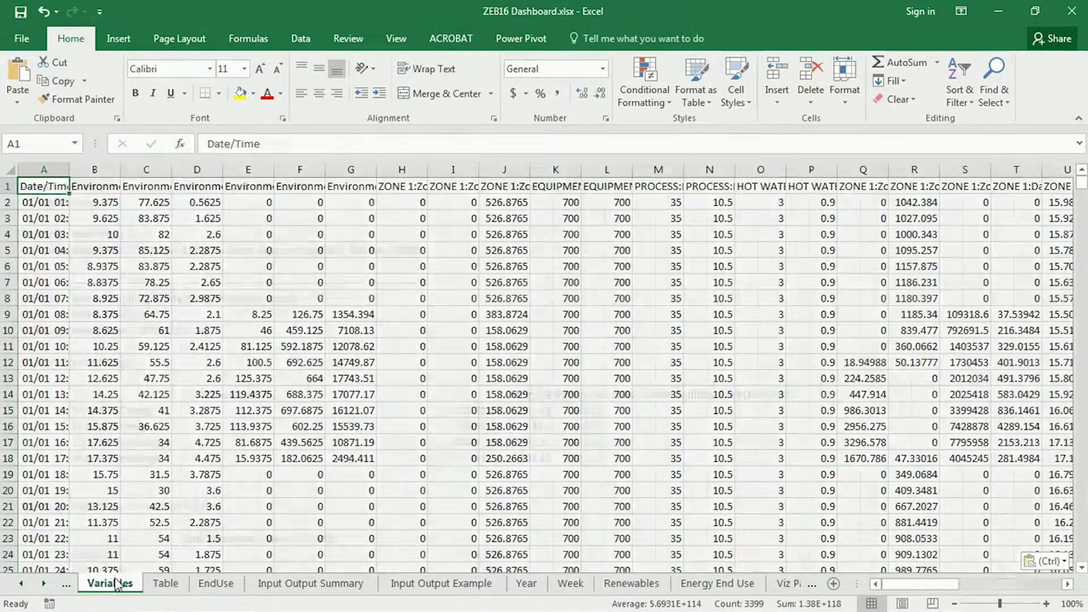
click(169, 588)
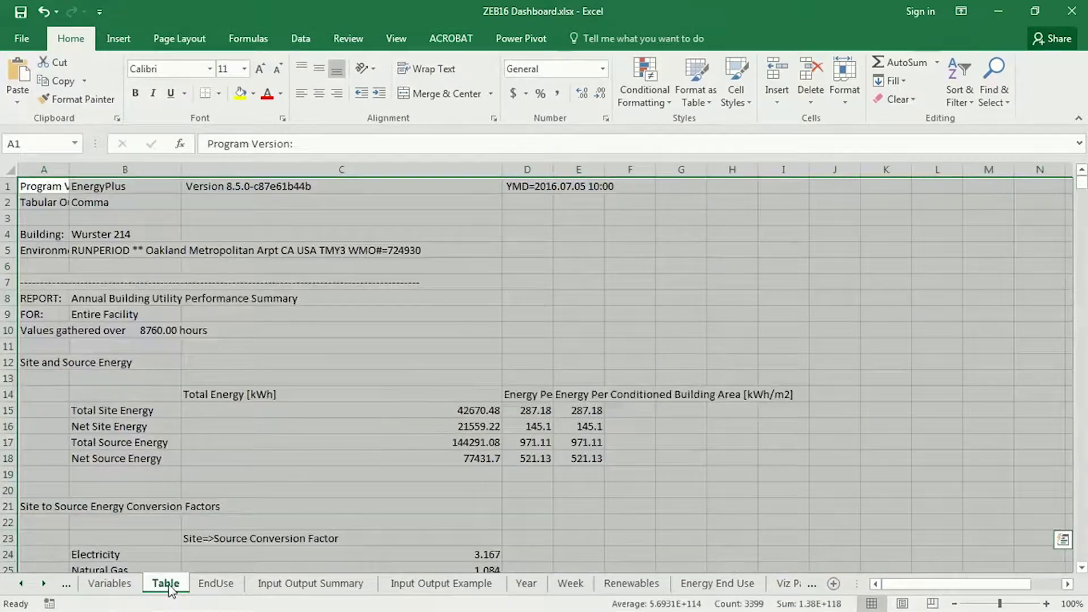
click(50, 187)
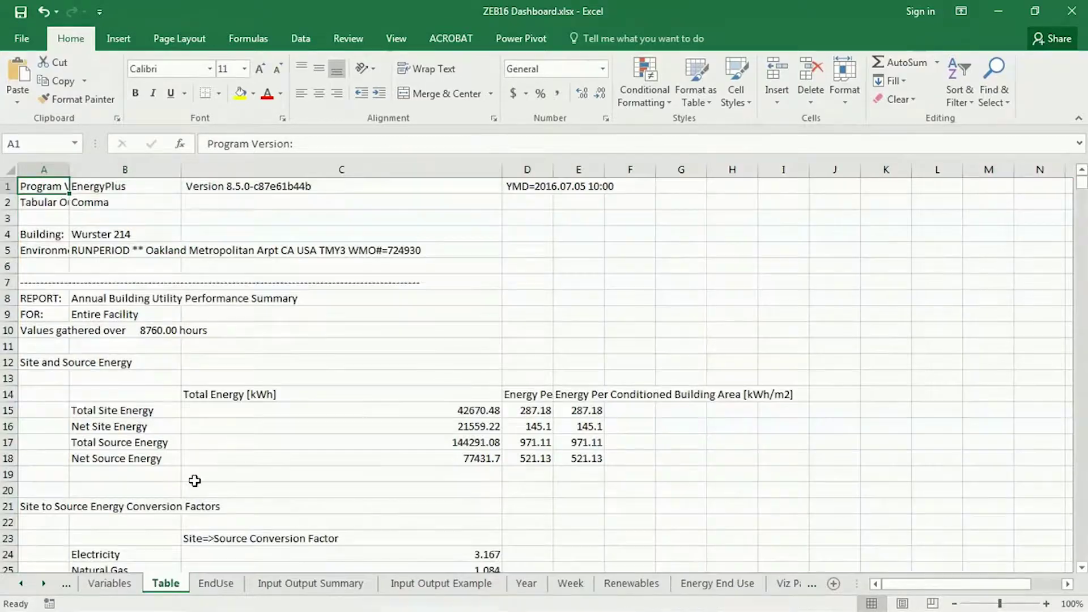
click(110, 590)
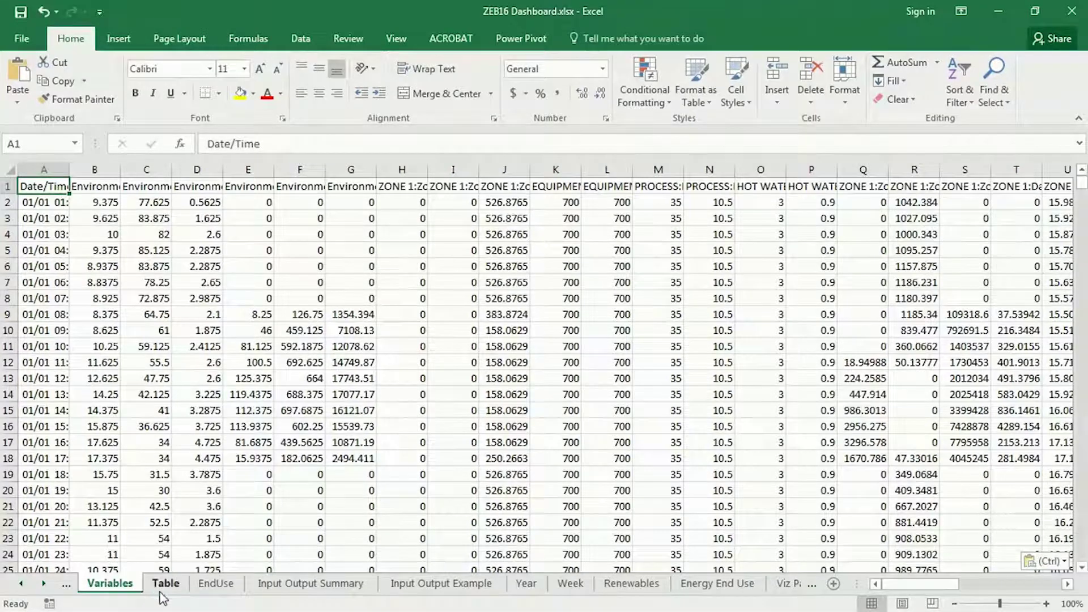
click(168, 585)
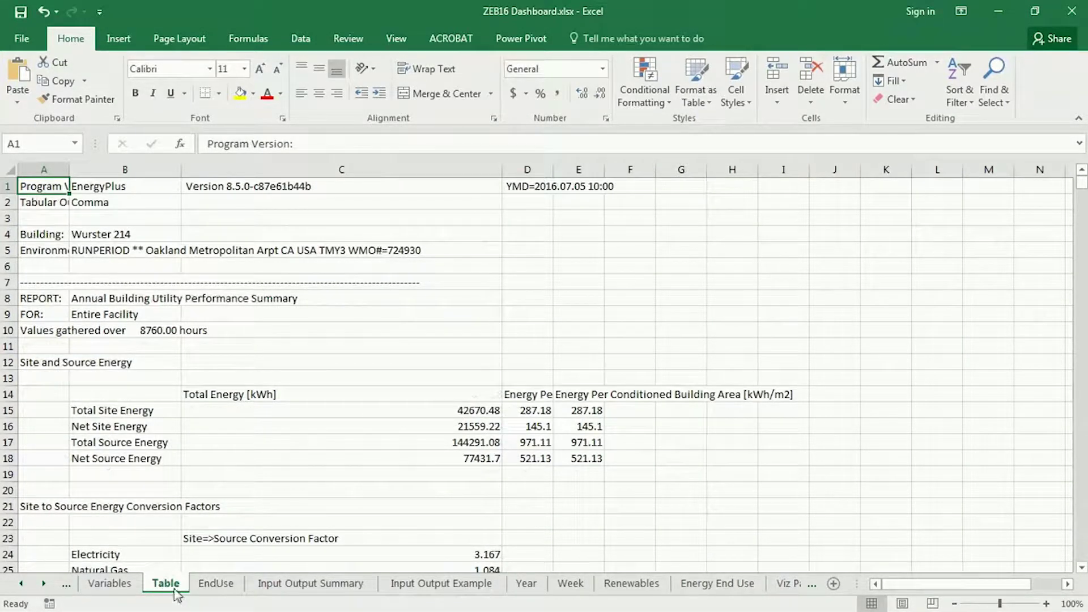
click(216, 584)
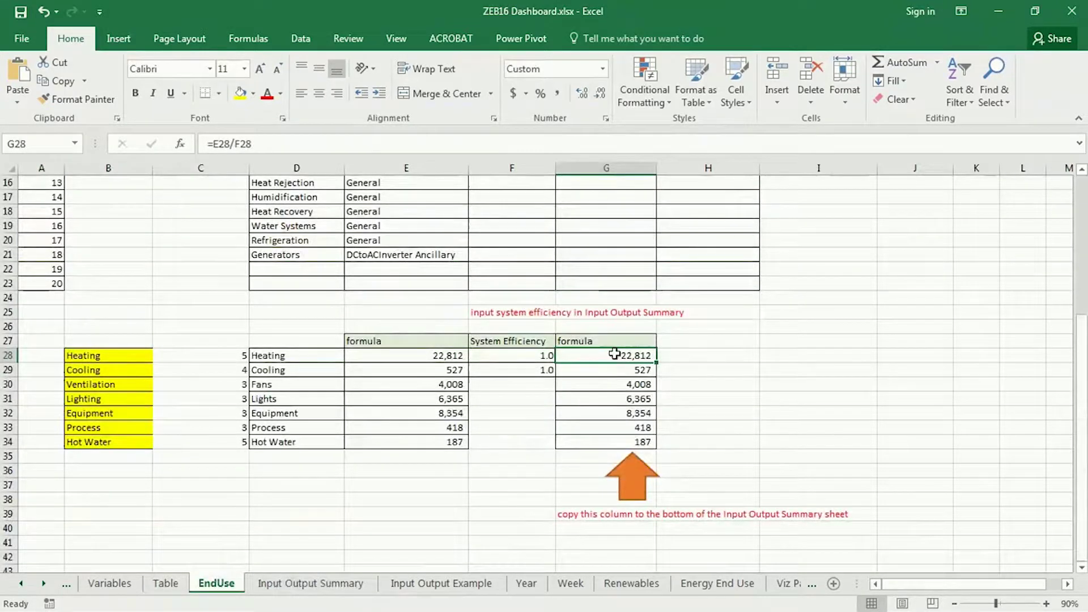
scroll(682, 400, up, 1)
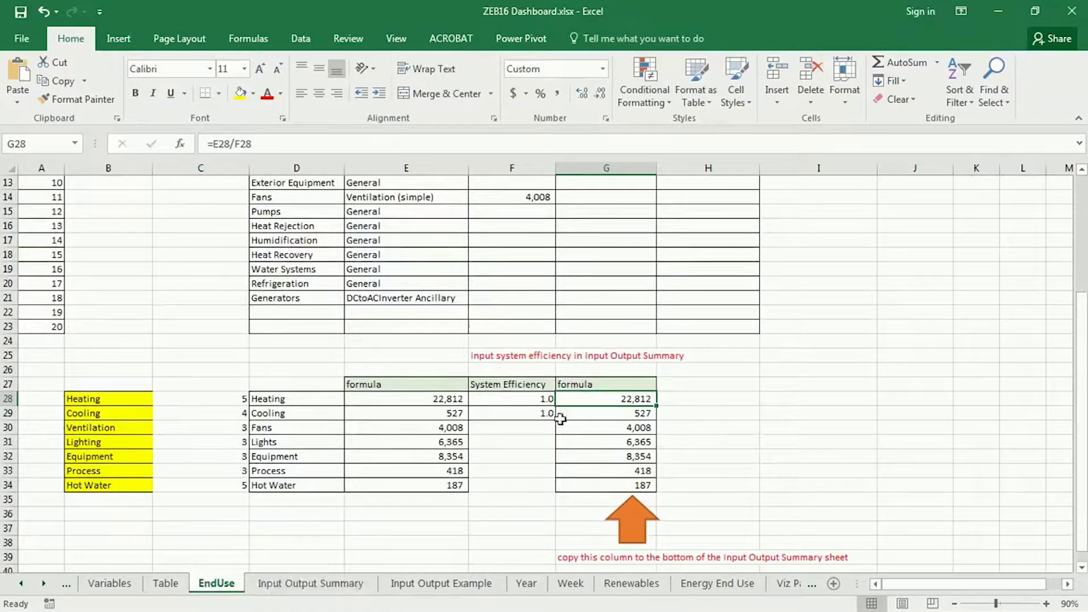
scroll(566, 420, up, 4)
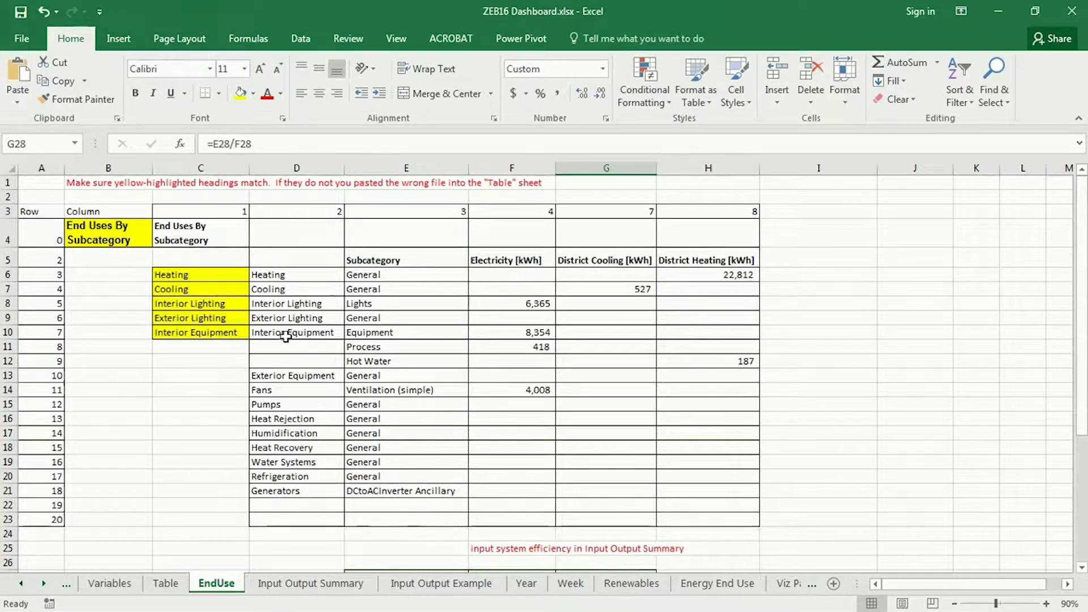
Inspect the B4 heading and the C4 and D6 lookup formulas against the Table sheet
click(91, 232)
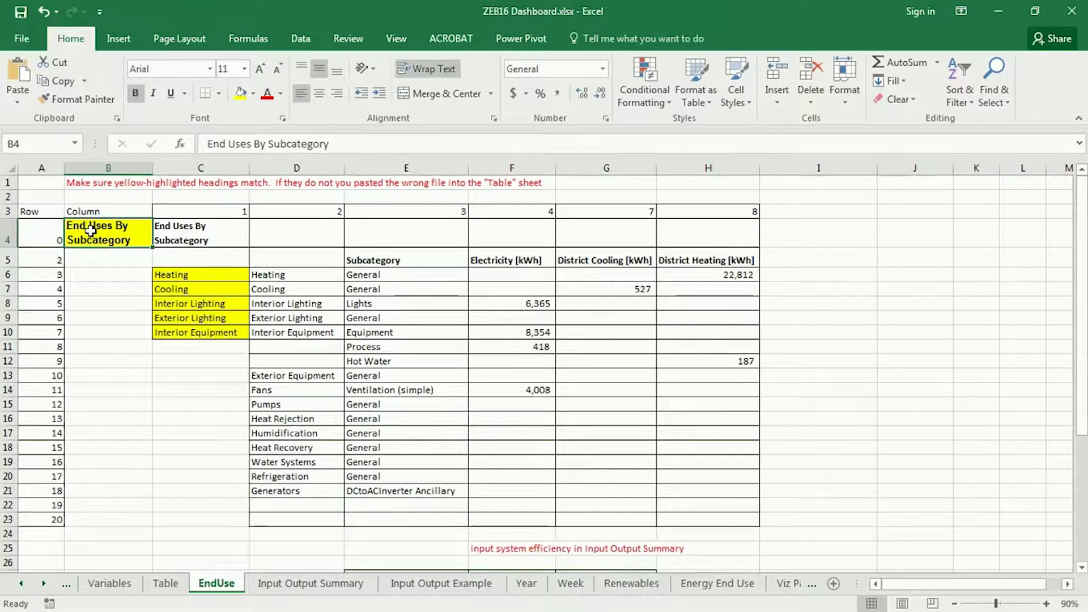
click(203, 232)
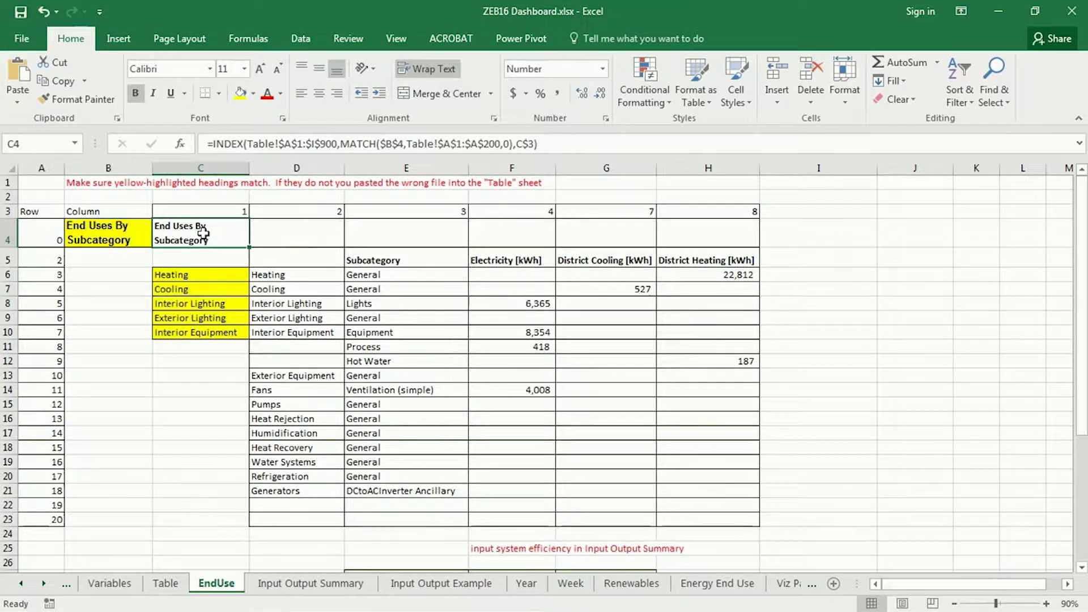
click(93, 231)
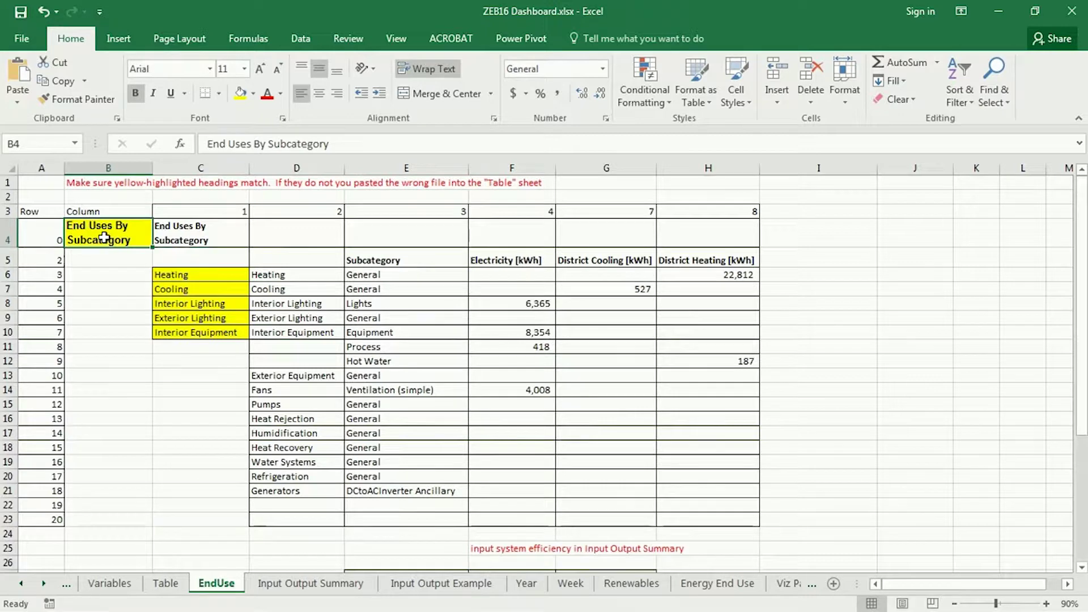
click(208, 233)
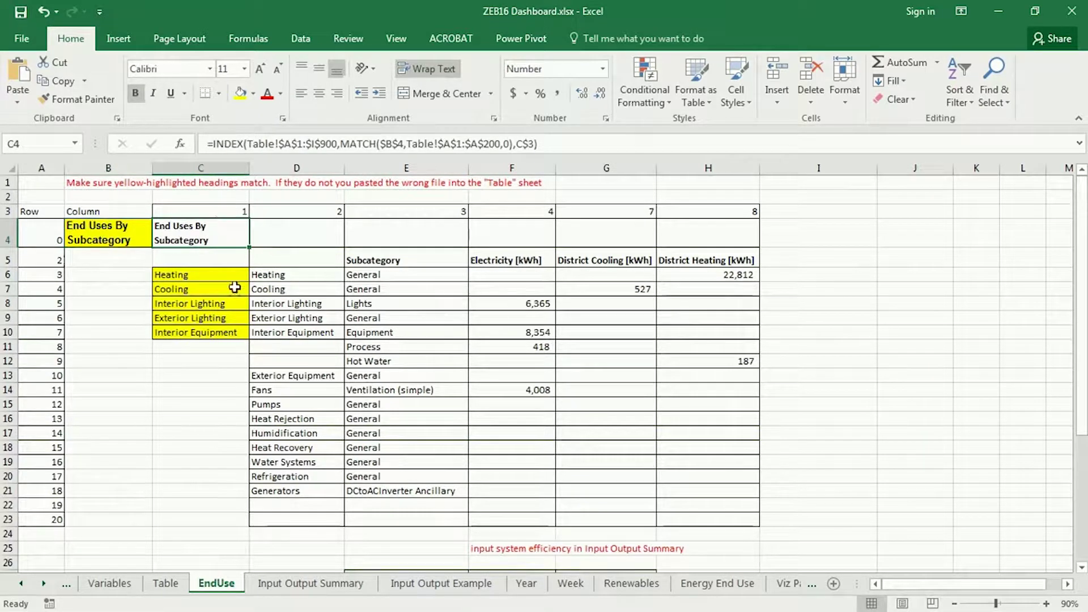
click(204, 274)
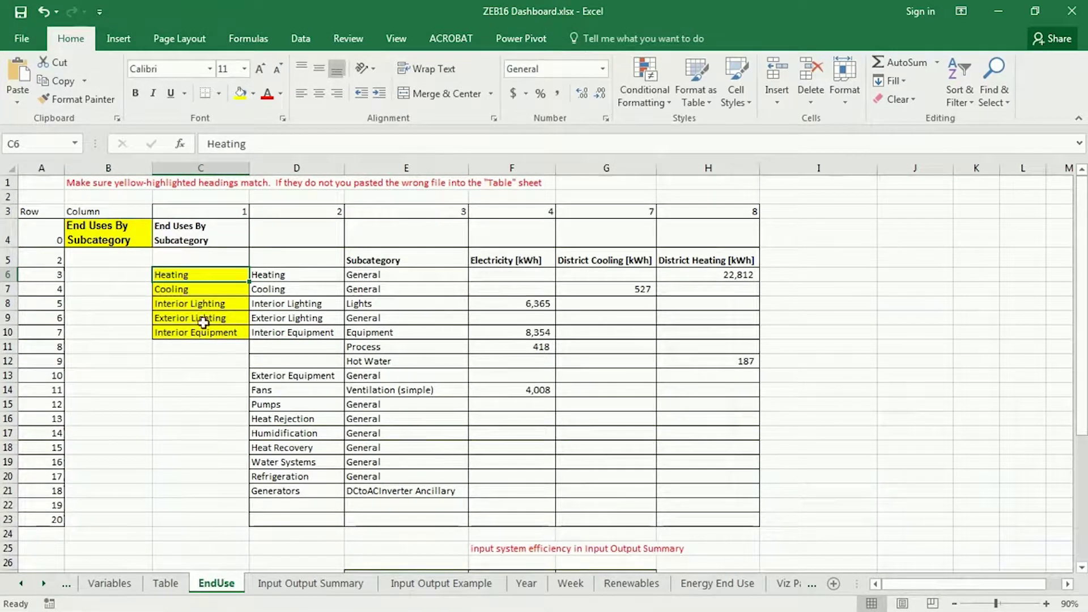
click(287, 275)
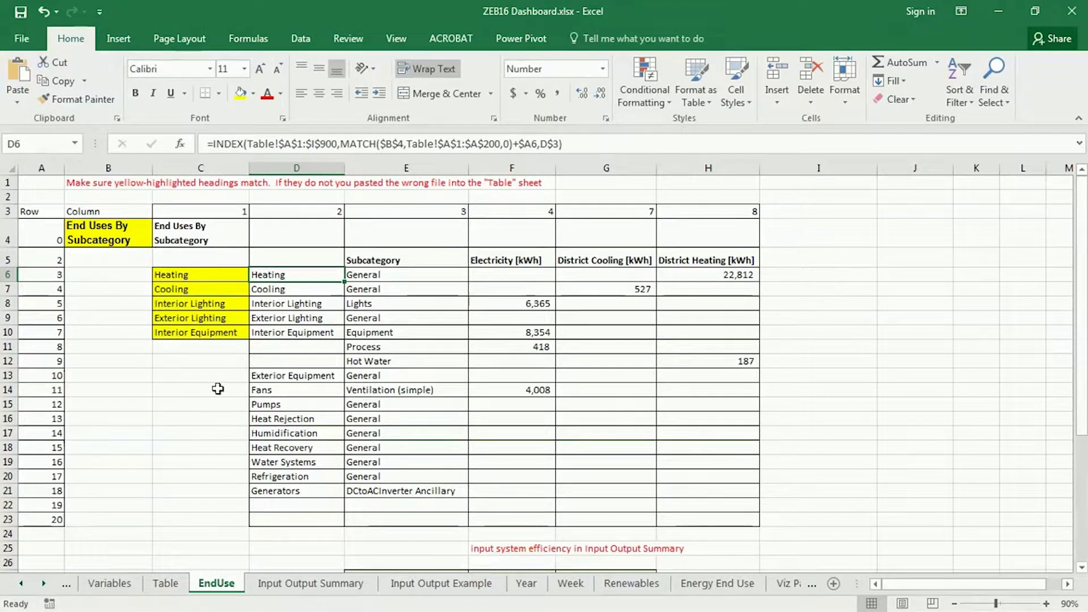
click(173, 587)
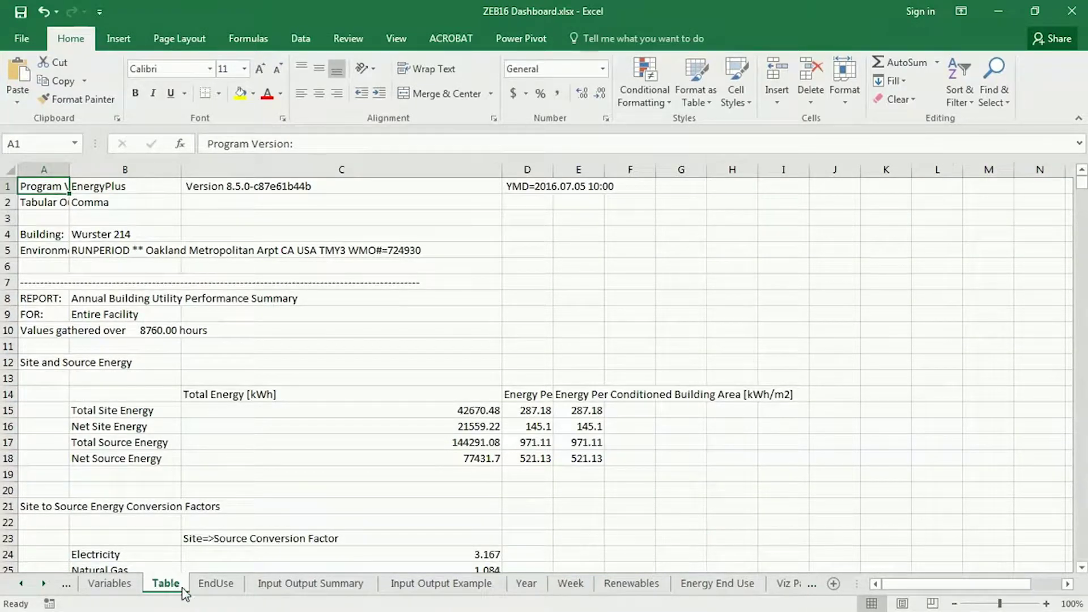
click(231, 590)
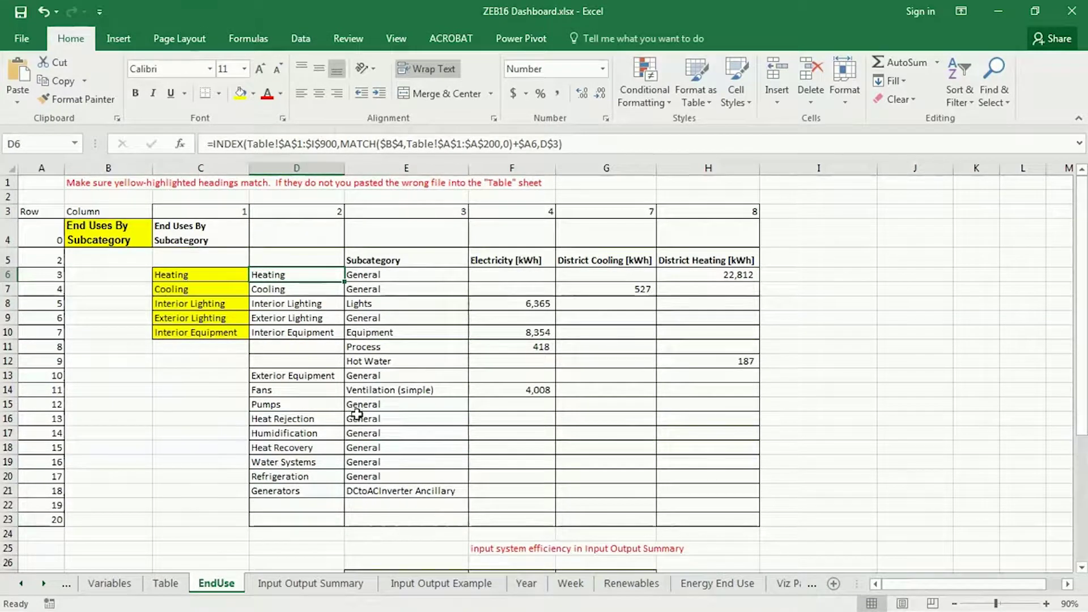
Edit and commit the INDEX/MATCH formula in D9 so it returns Exterior Lighting
click(306, 318)
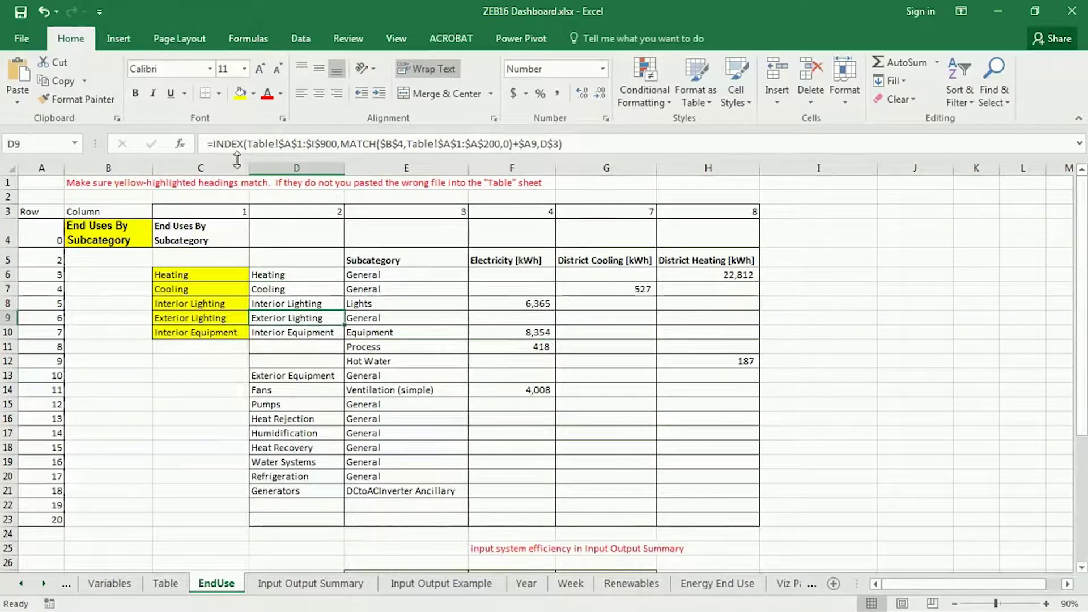
drag(618, 144, 157, 139)
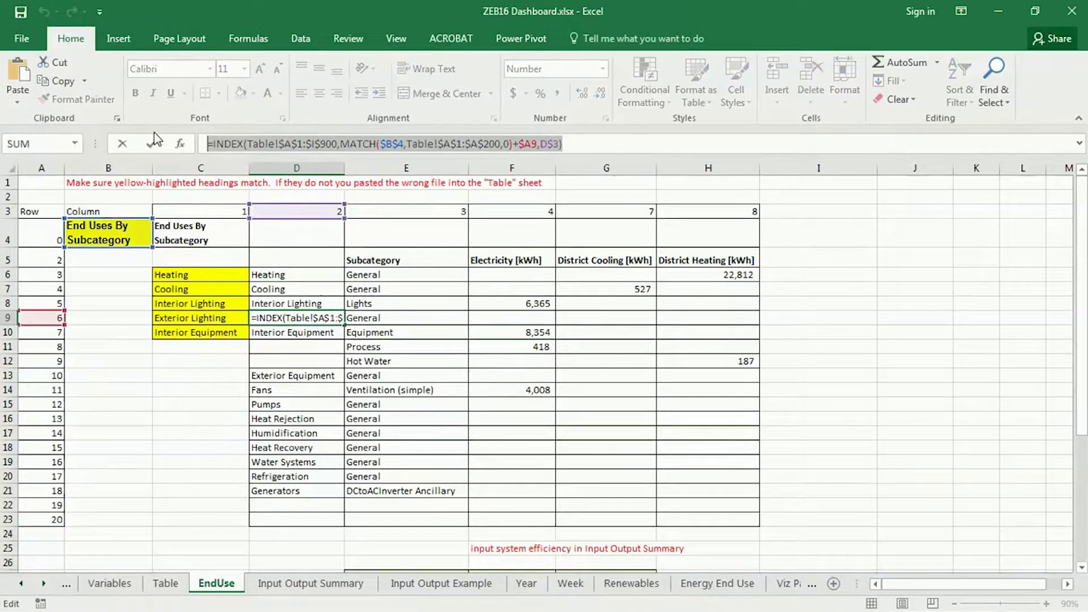
key(Return)
key(Return)
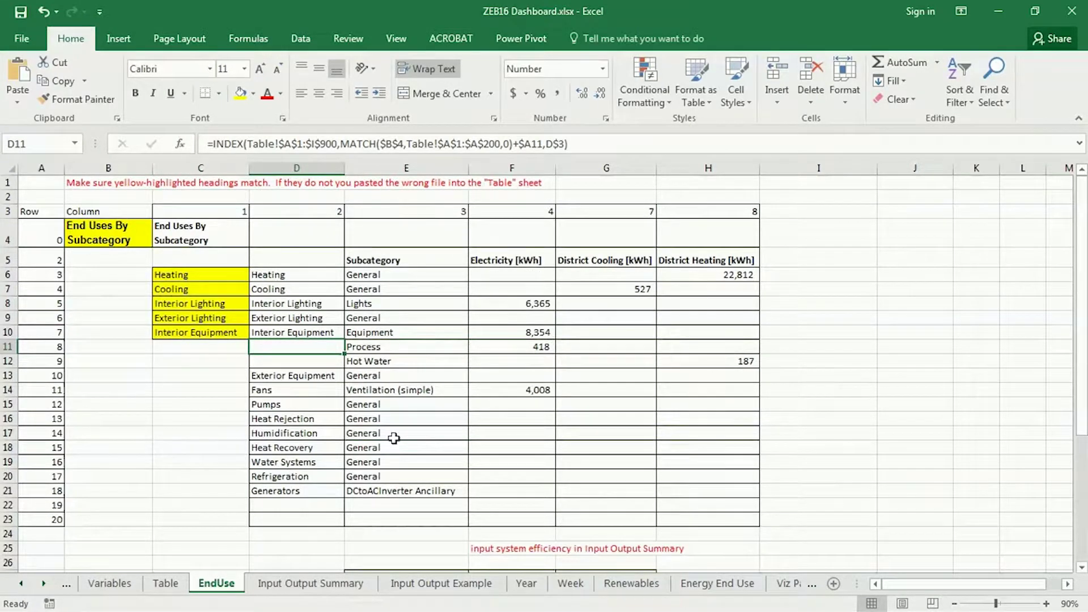
Copy the end-use results G28:G34 on the EndUse sheet
scroll(341, 424, down, 2)
scroll(340, 424, down, 3)
drag(604, 358, 612, 442)
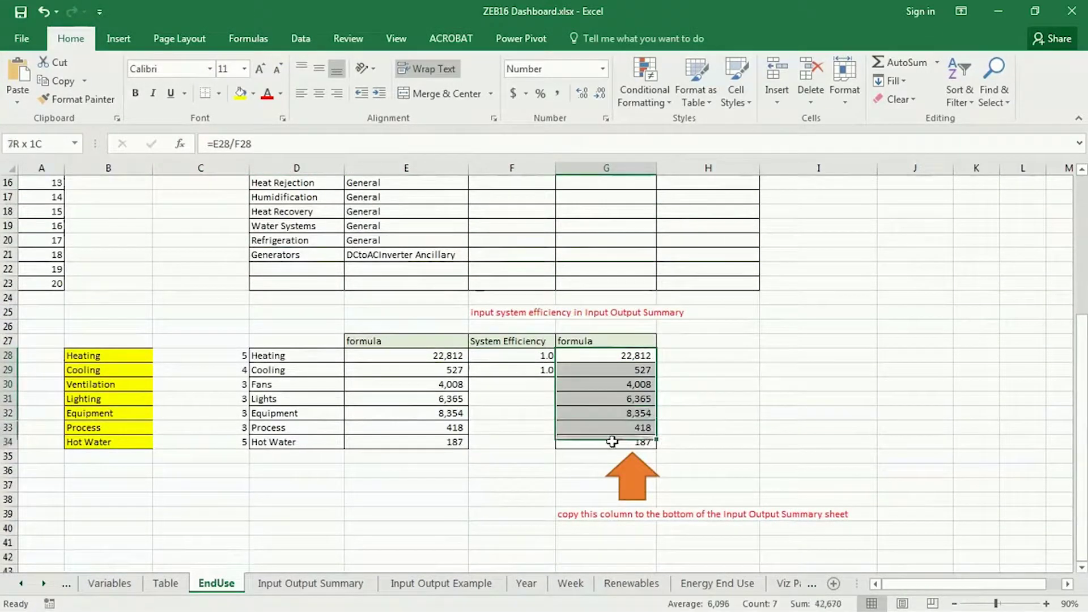
click(741, 426)
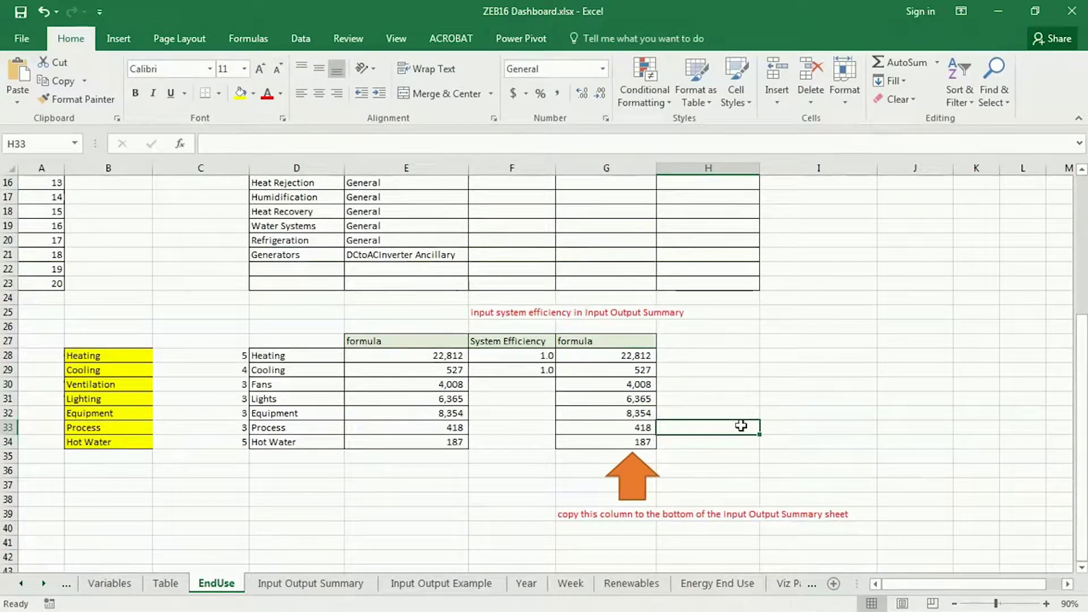
drag(601, 357, 609, 442)
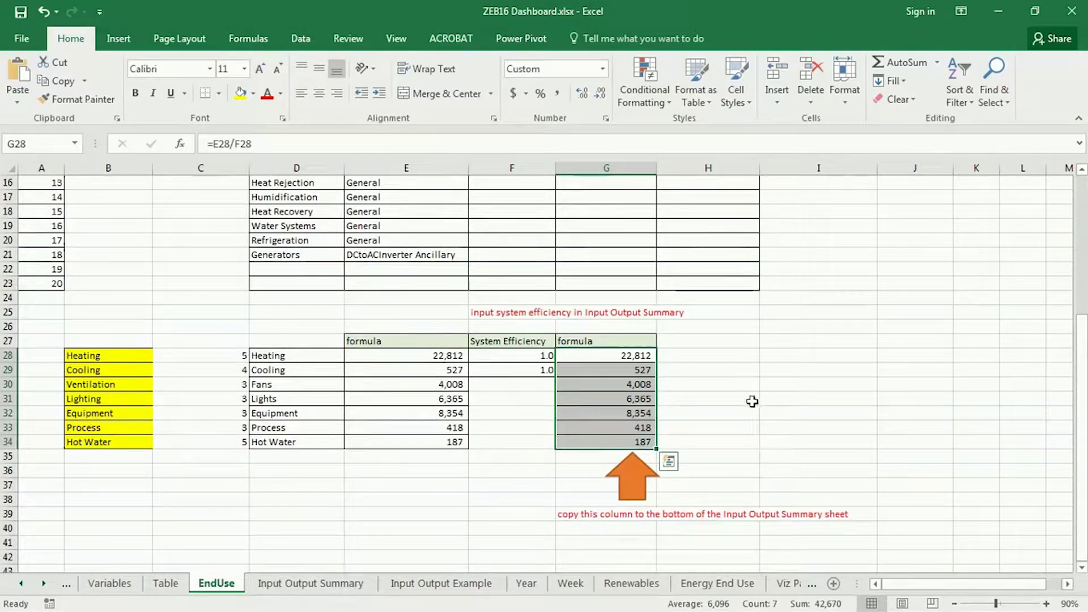
scroll(752, 402, down, 1)
key(ctrl+c)
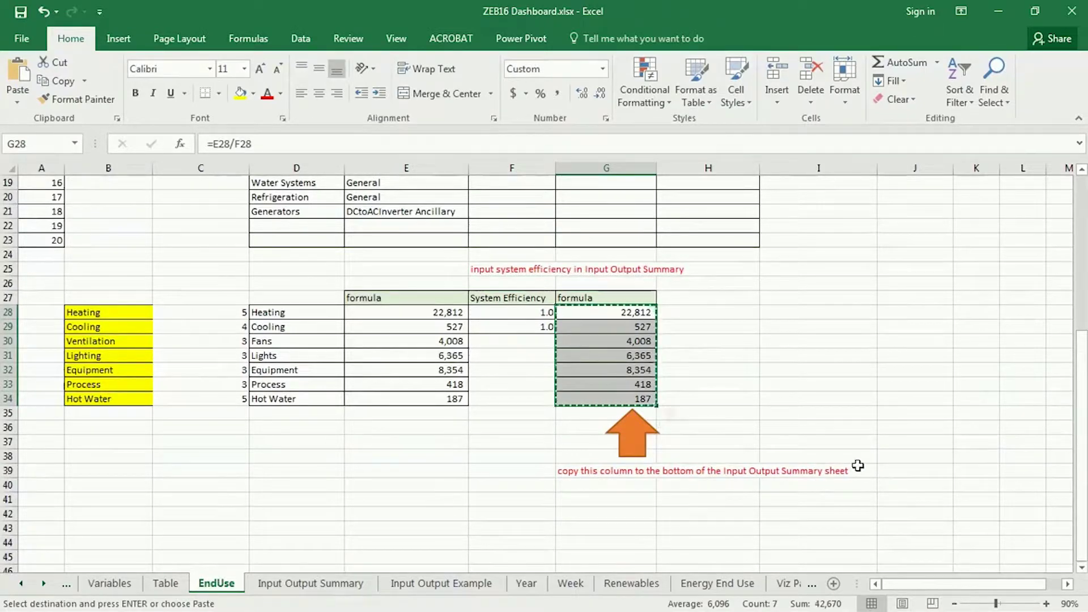
Paste them as values into G67 on Input Output Summary, heating 22,812 through hot water 187
click(296, 588)
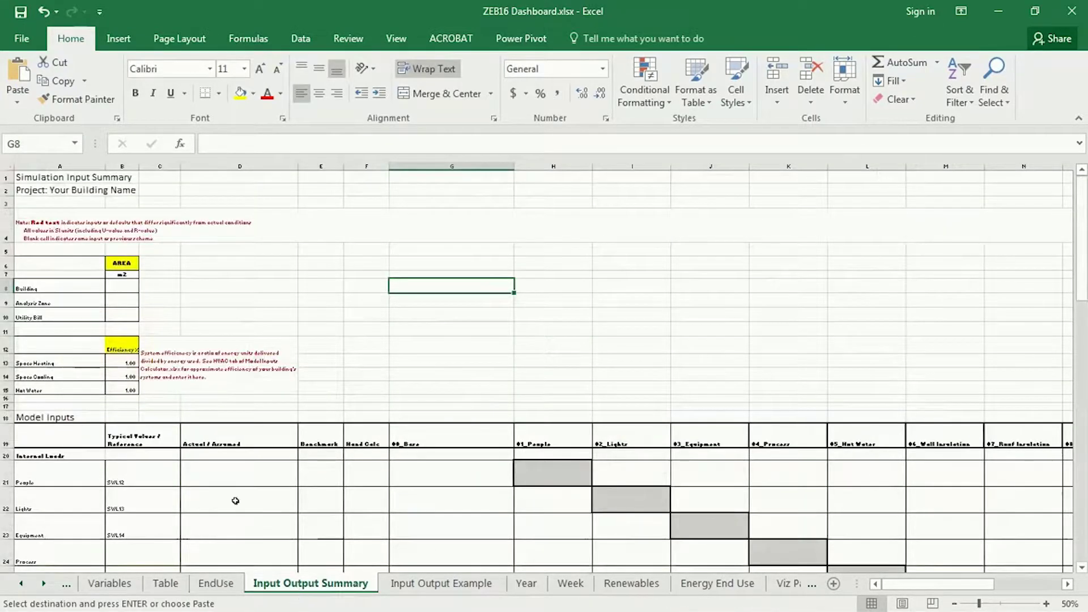
scroll(250, 340, down, 14)
scroll(252, 340, down, 7)
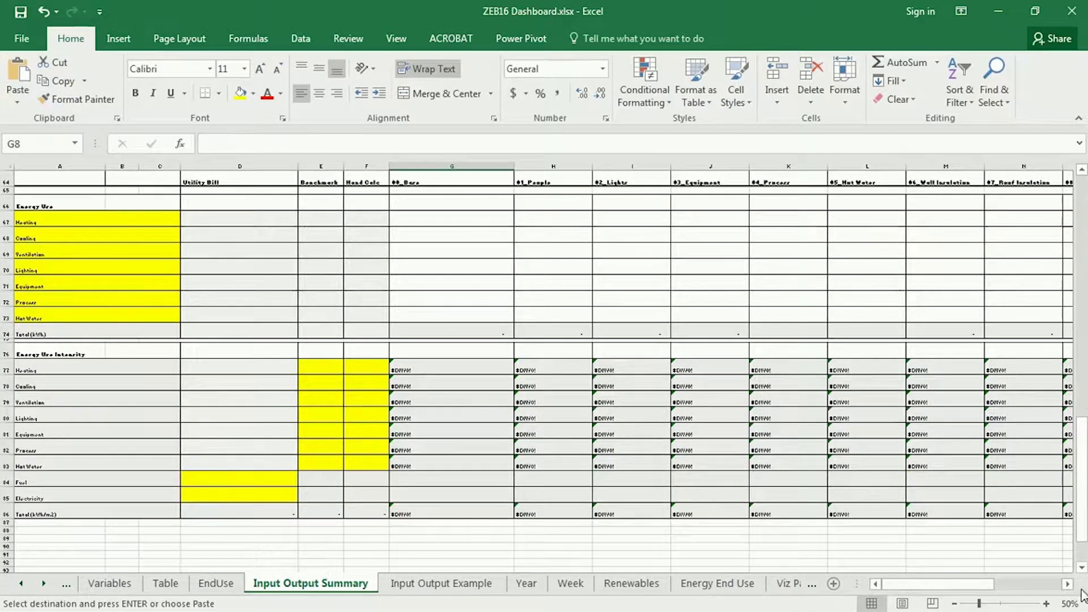
click(1046, 604)
scroll(406, 400, up, 2)
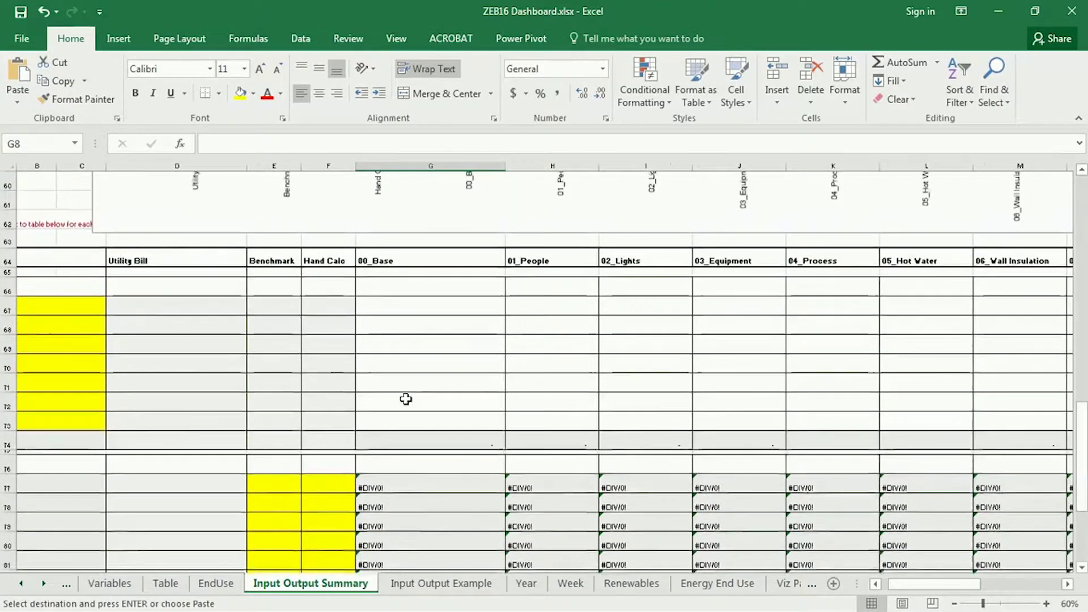
click(392, 309)
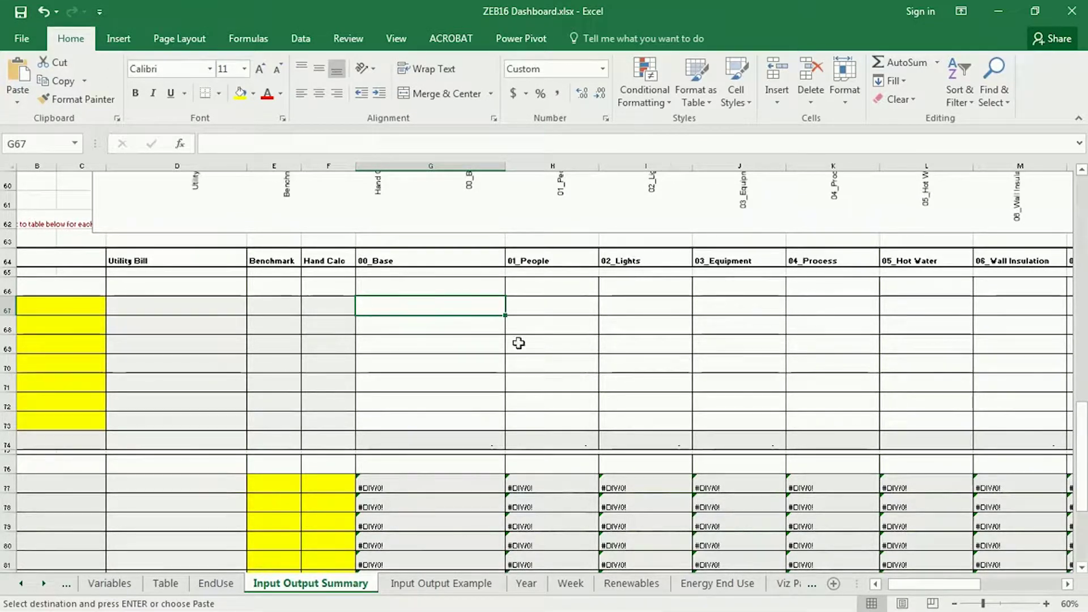
click(875, 585)
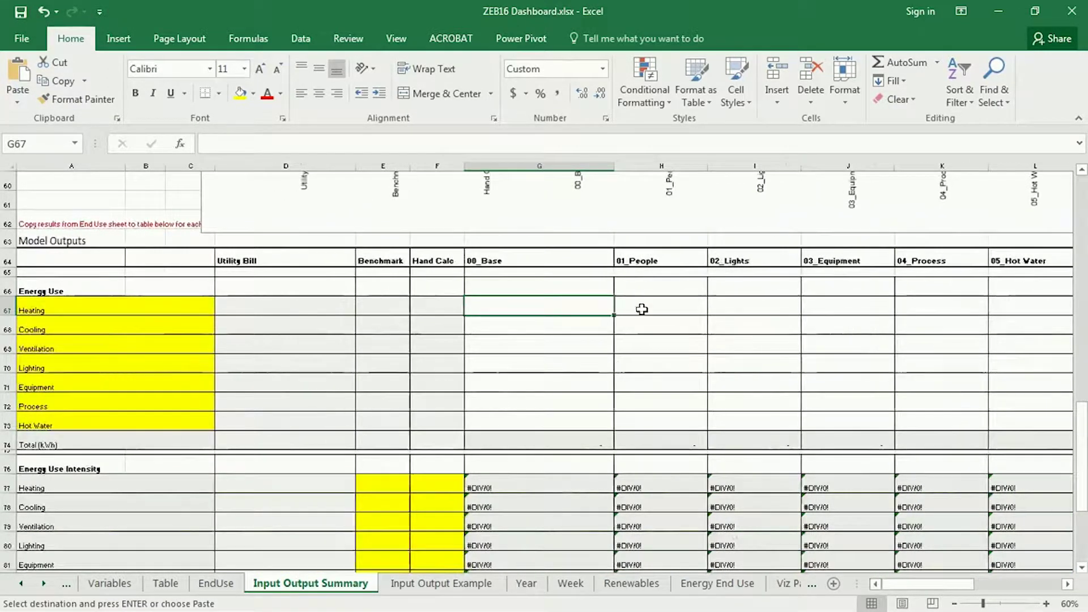
right_click(495, 304)
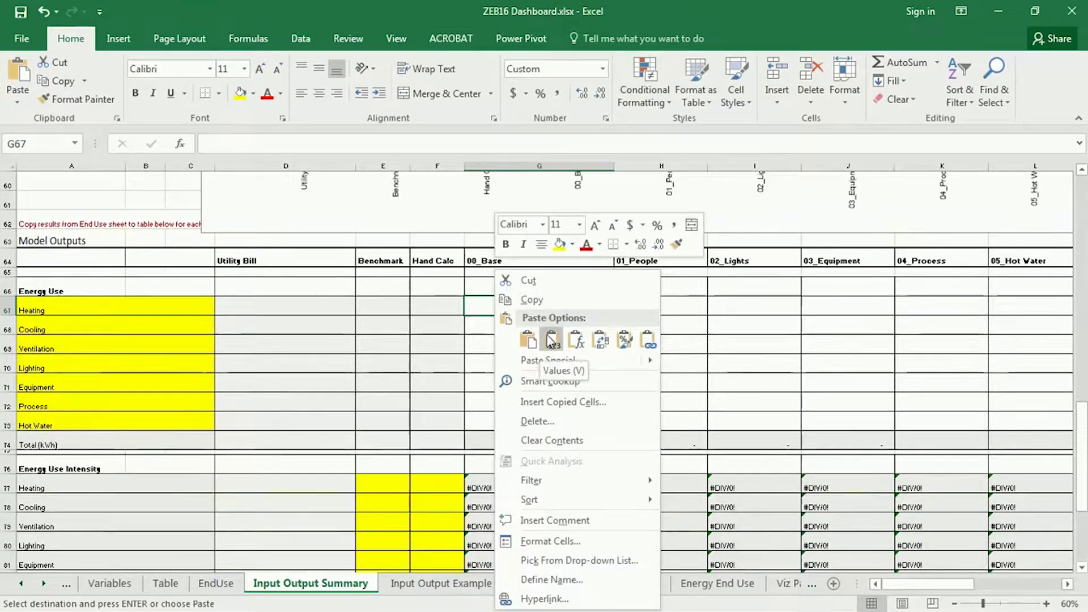
click(553, 339)
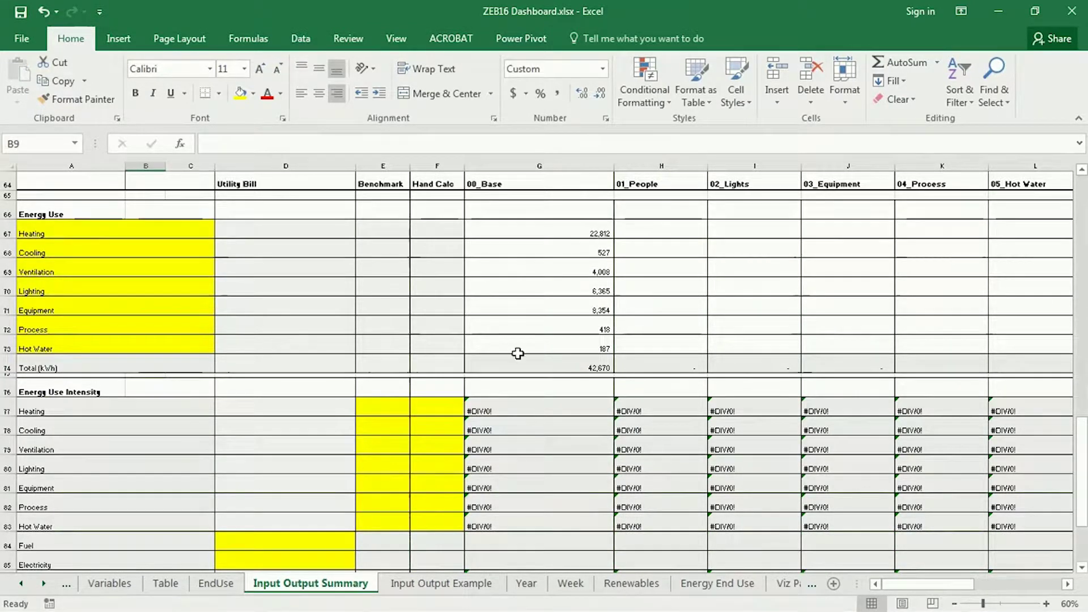
click(558, 238)
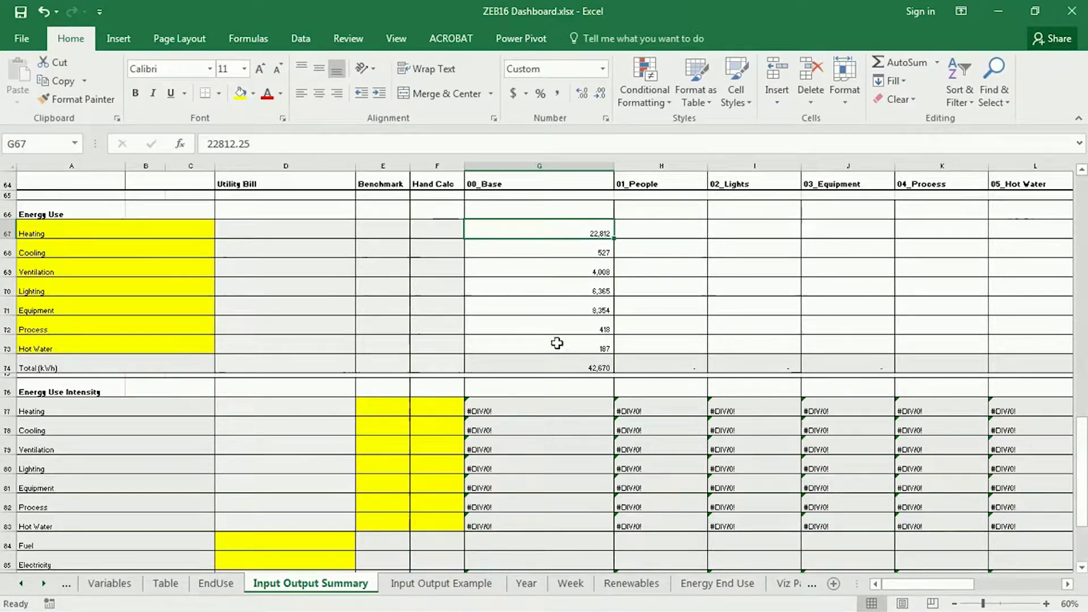
Inspect the 00_Base Heating intensity formula in G77 (=G67/$B$9) without changing it
scroll(525, 393, up, 1)
scroll(525, 394, up, 2)
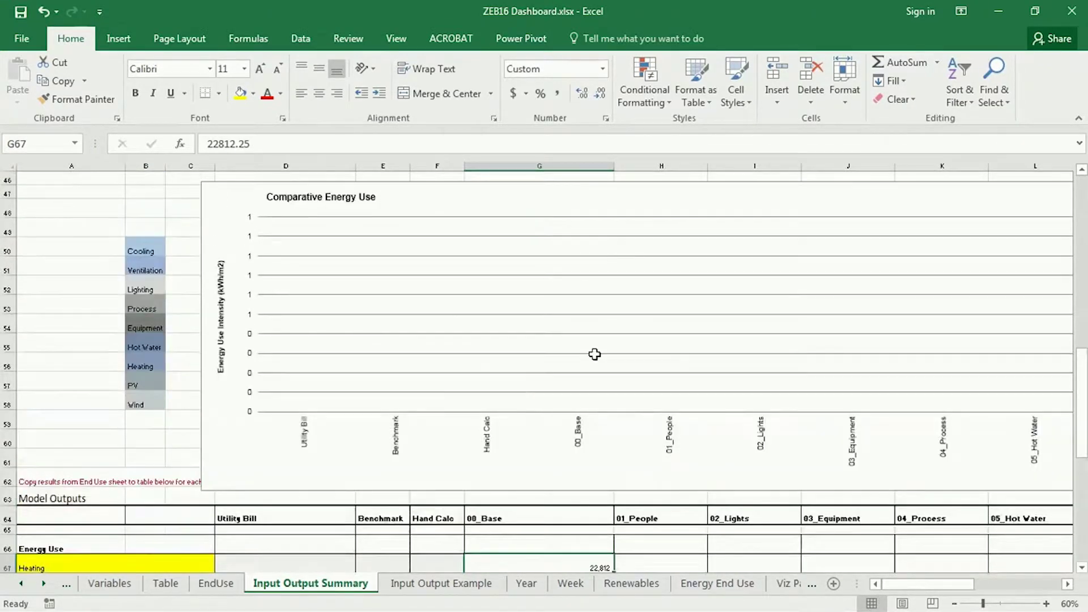
scroll(586, 449, down, 6)
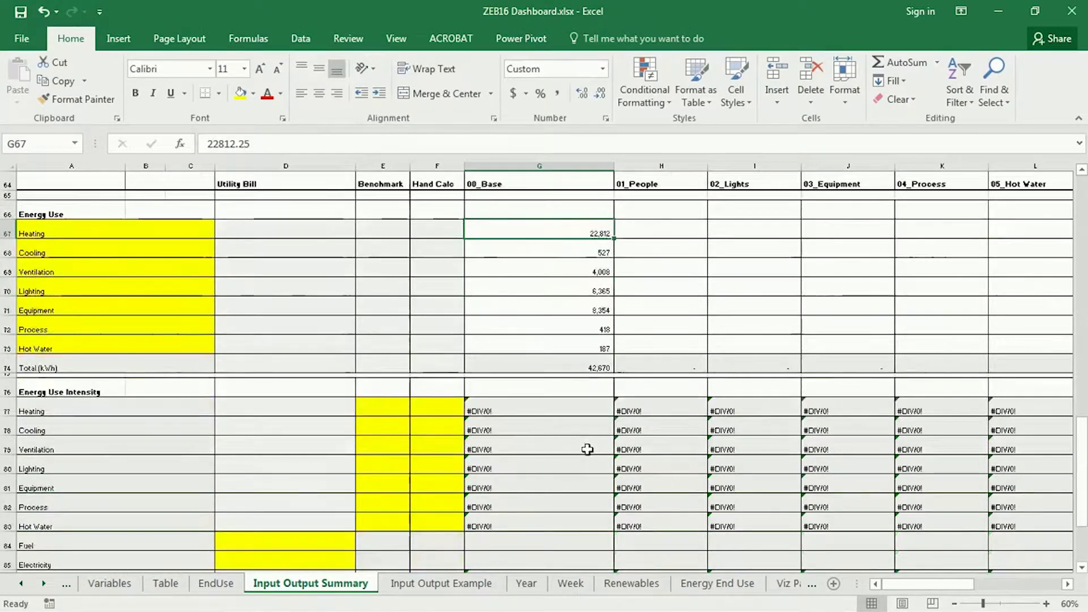
click(534, 407)
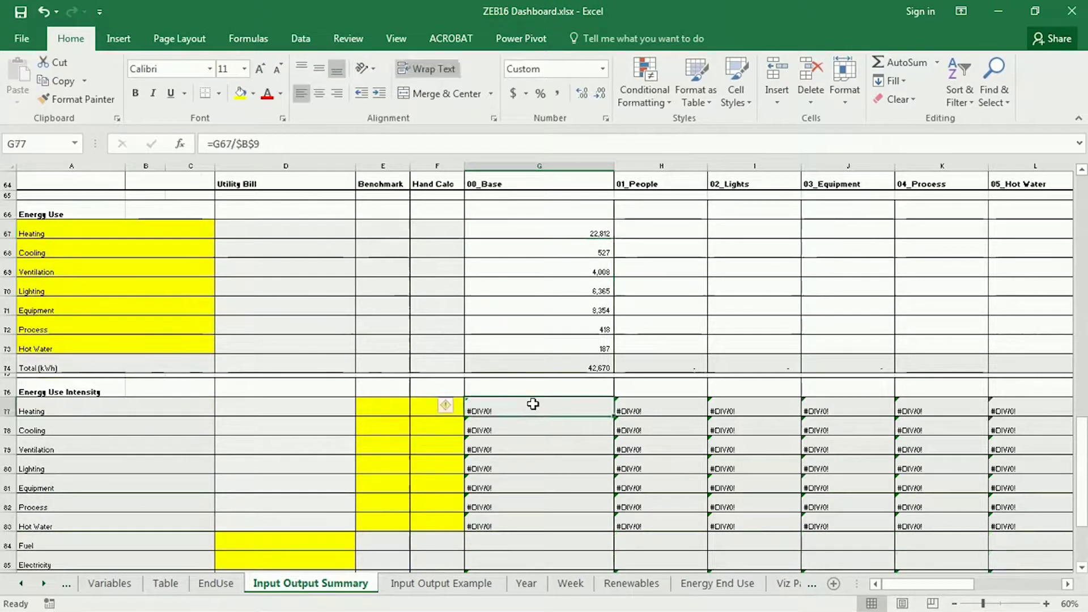
click(299, 149)
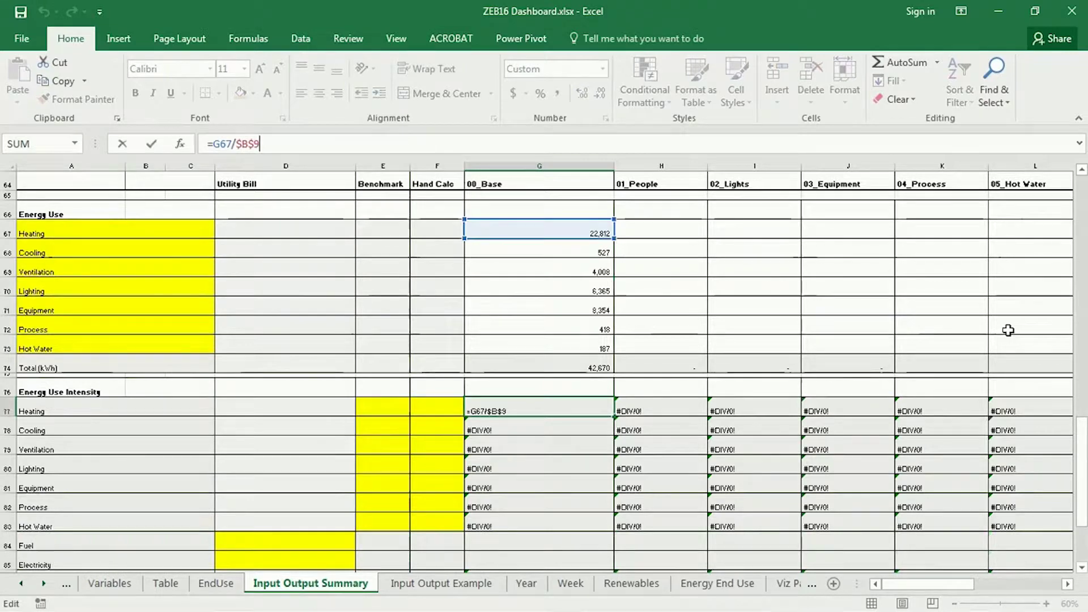
drag(1077, 438, 1076, 186)
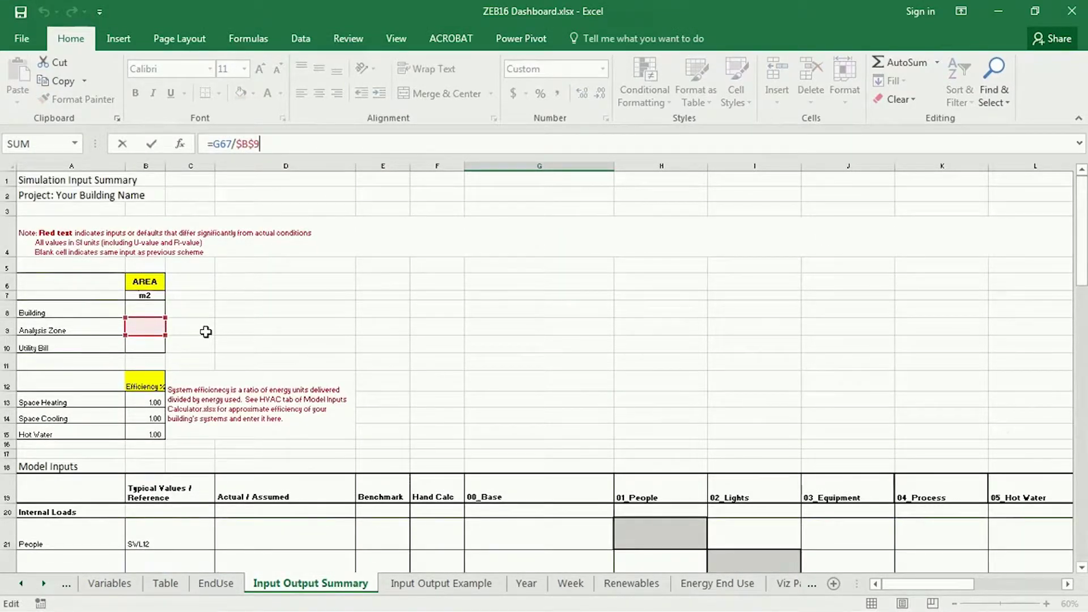
key(Return)
drag(1076, 372, 1084, 299)
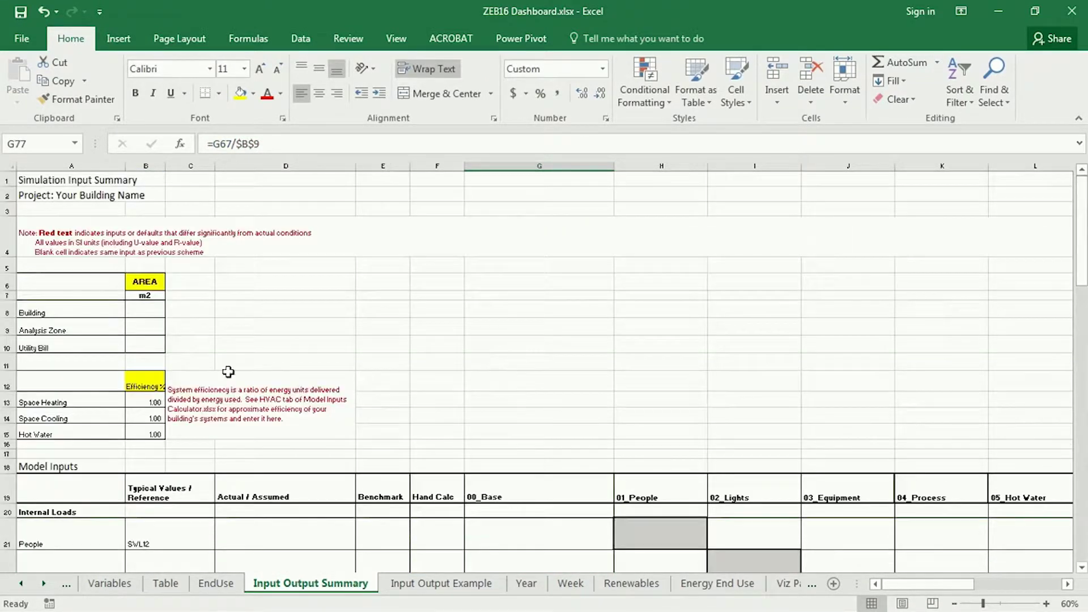
Enter 149 m2 as the Analysis Zone area in B9, after checking the example sheet's area
click(150, 328)
click(448, 584)
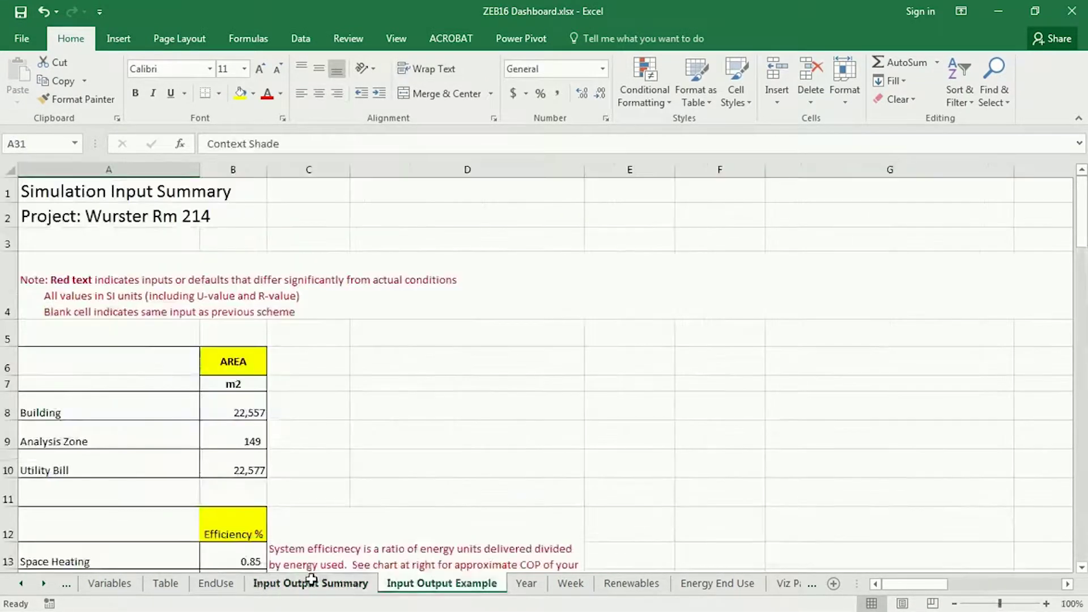
click(320, 582)
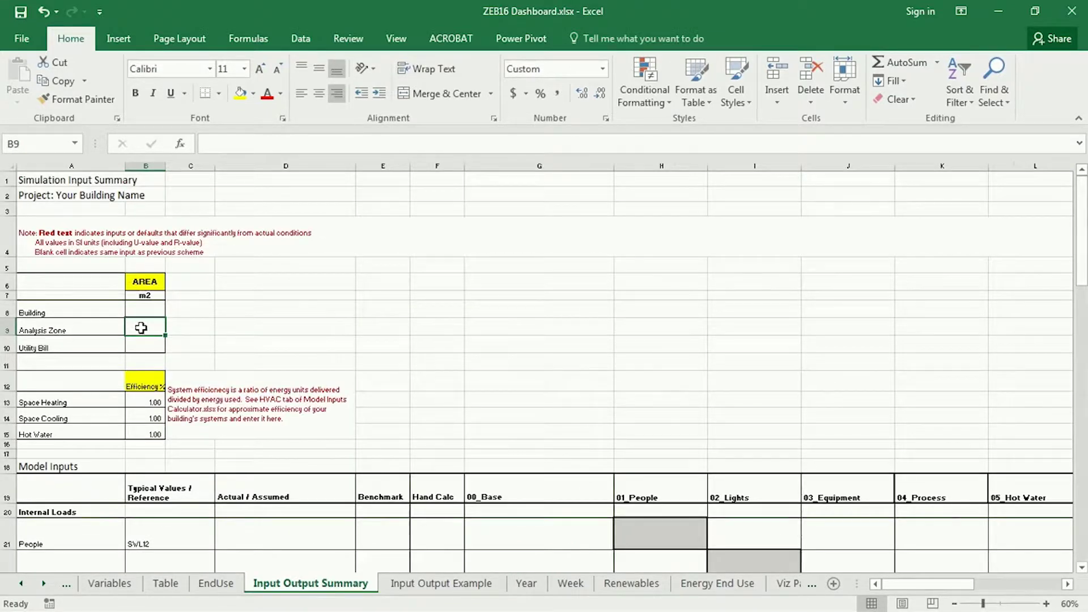
text(149)
key(Return)
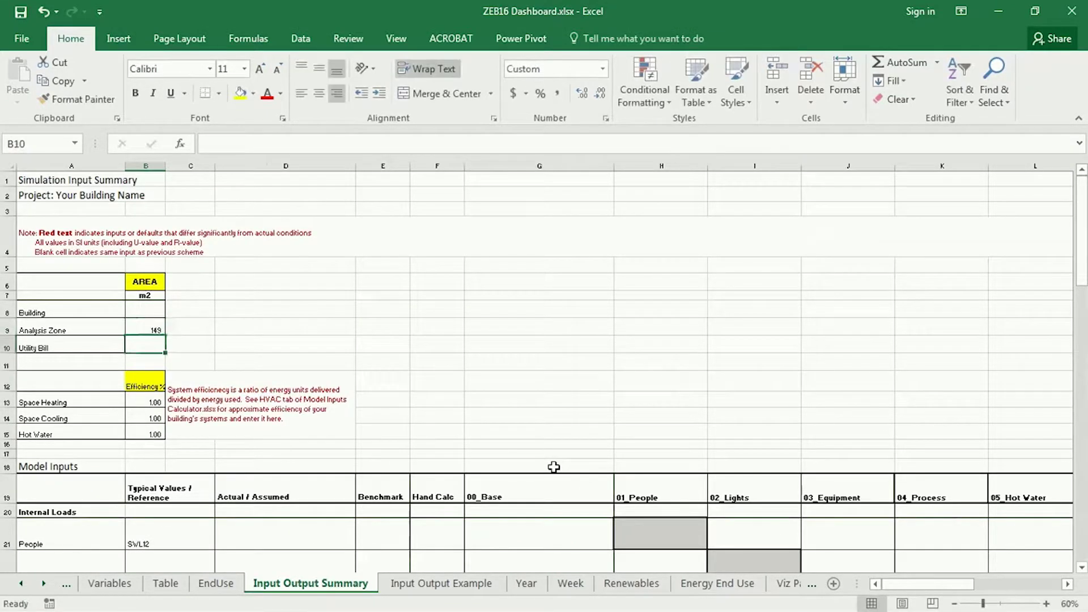
drag(1082, 271, 1082, 461)
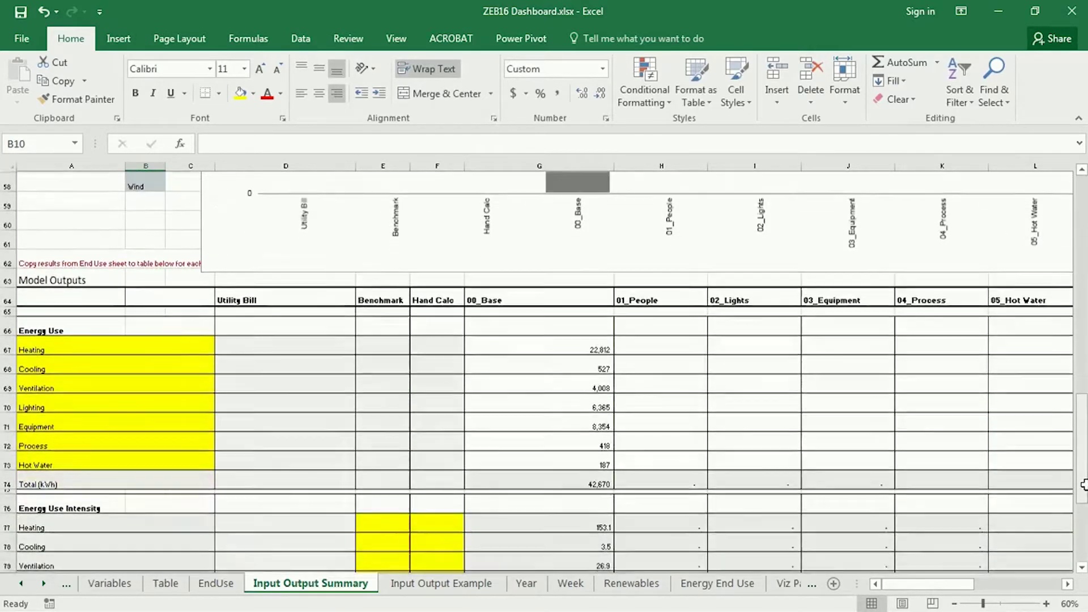
Scroll to review the Comparative Energy Use chart now showing the 00_Base bar
scroll(663, 445, up, 4)
scroll(674, 444, up, 2)
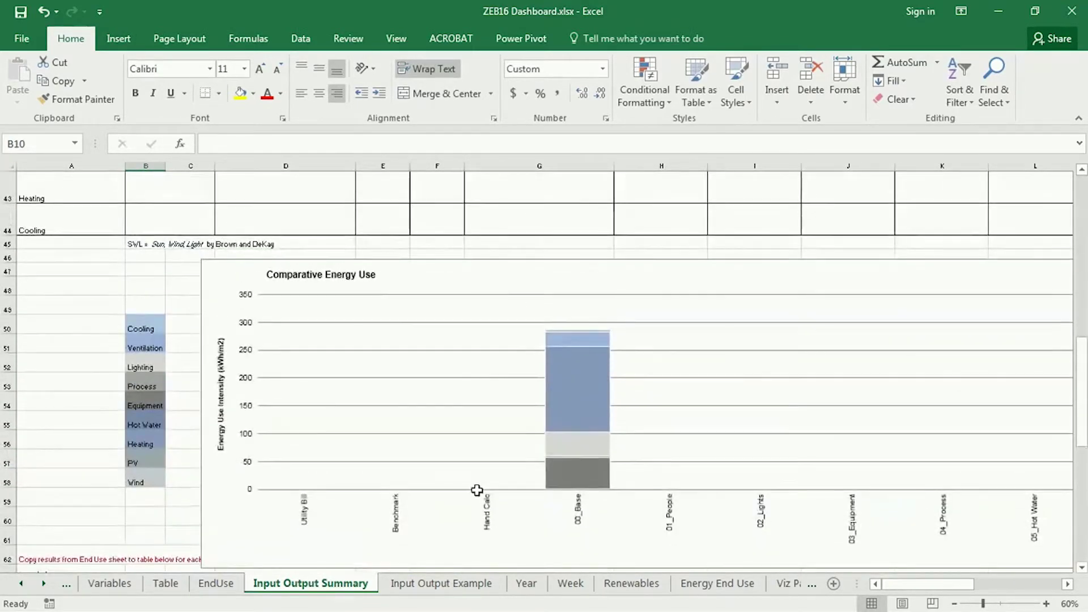
scroll(629, 457, down, 7)
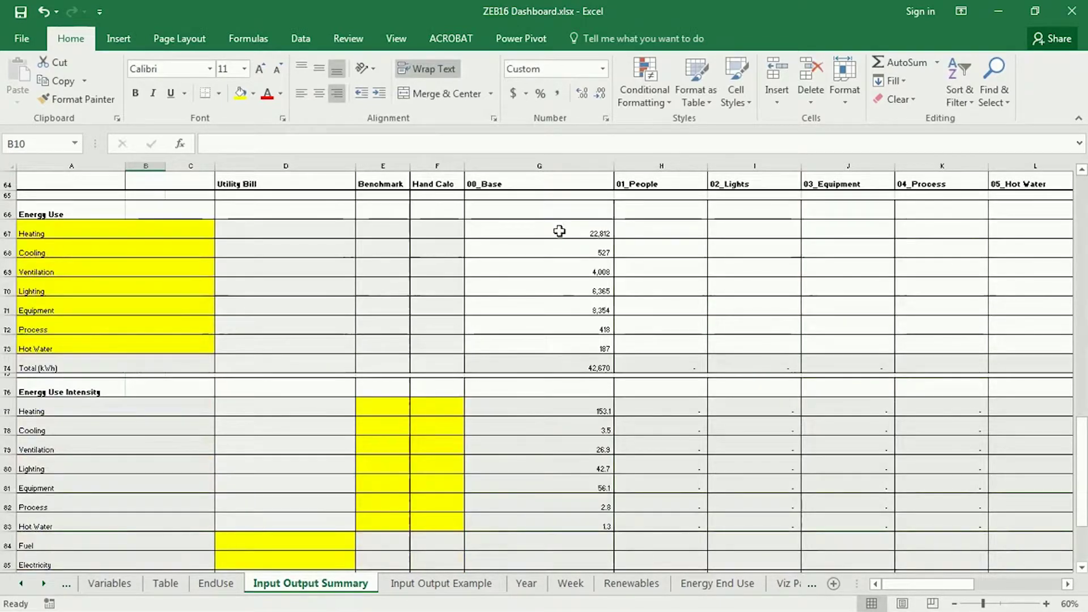
scroll(599, 501, up, 6)
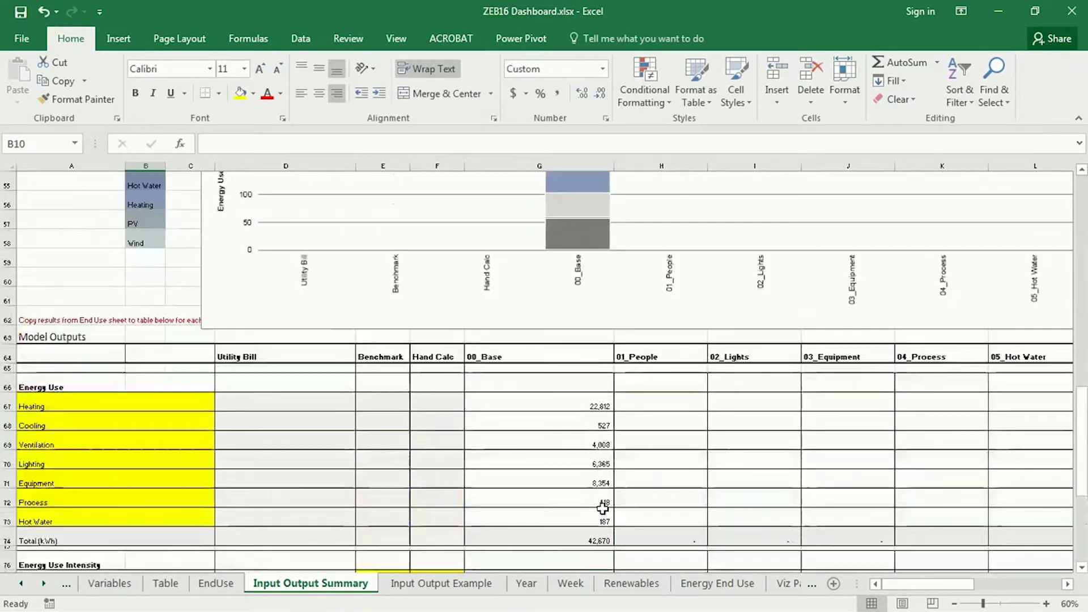
scroll(597, 507, down, 2)
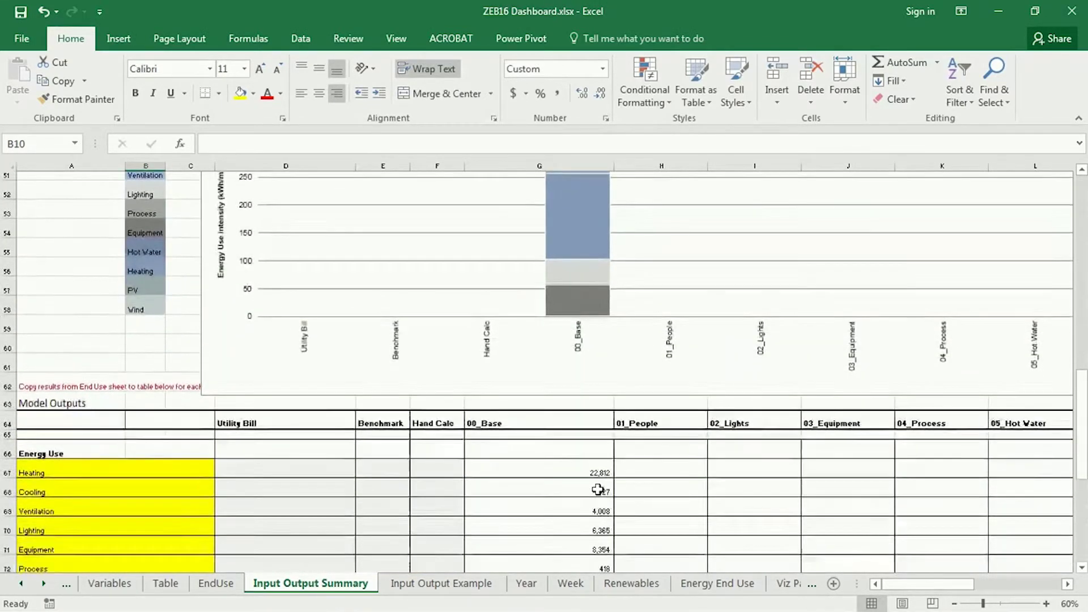
Switch between the EndUse and Table sheets, ending on EndUse
click(212, 586)
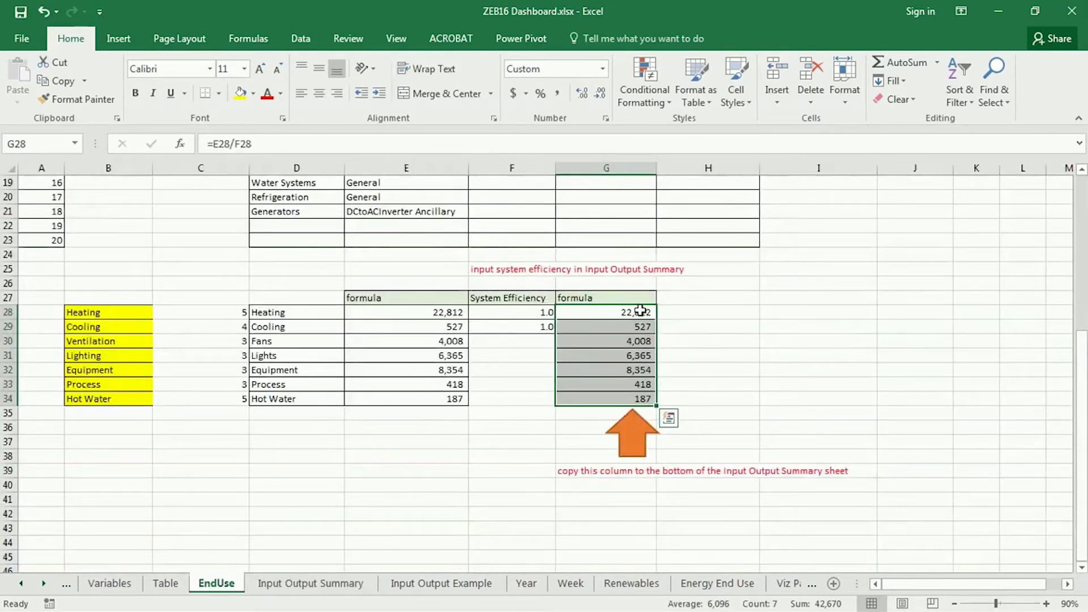
click(166, 583)
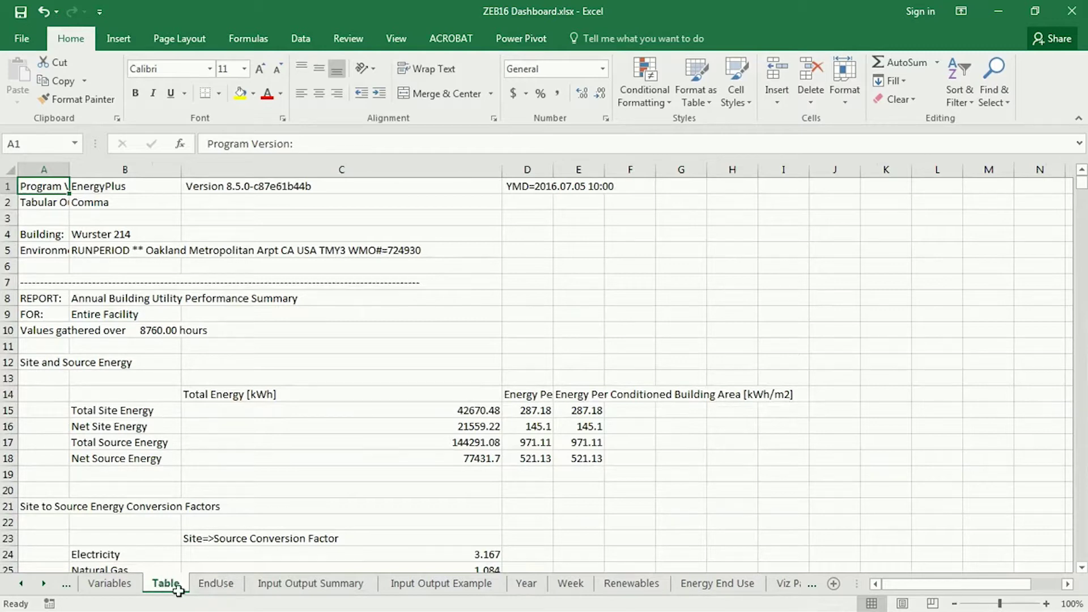
click(216, 584)
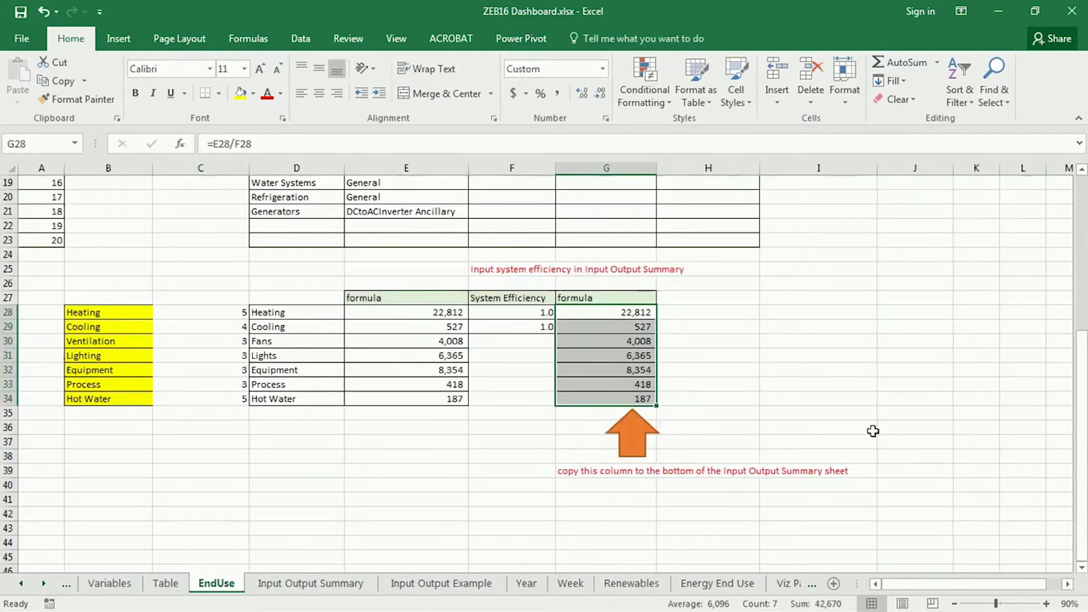